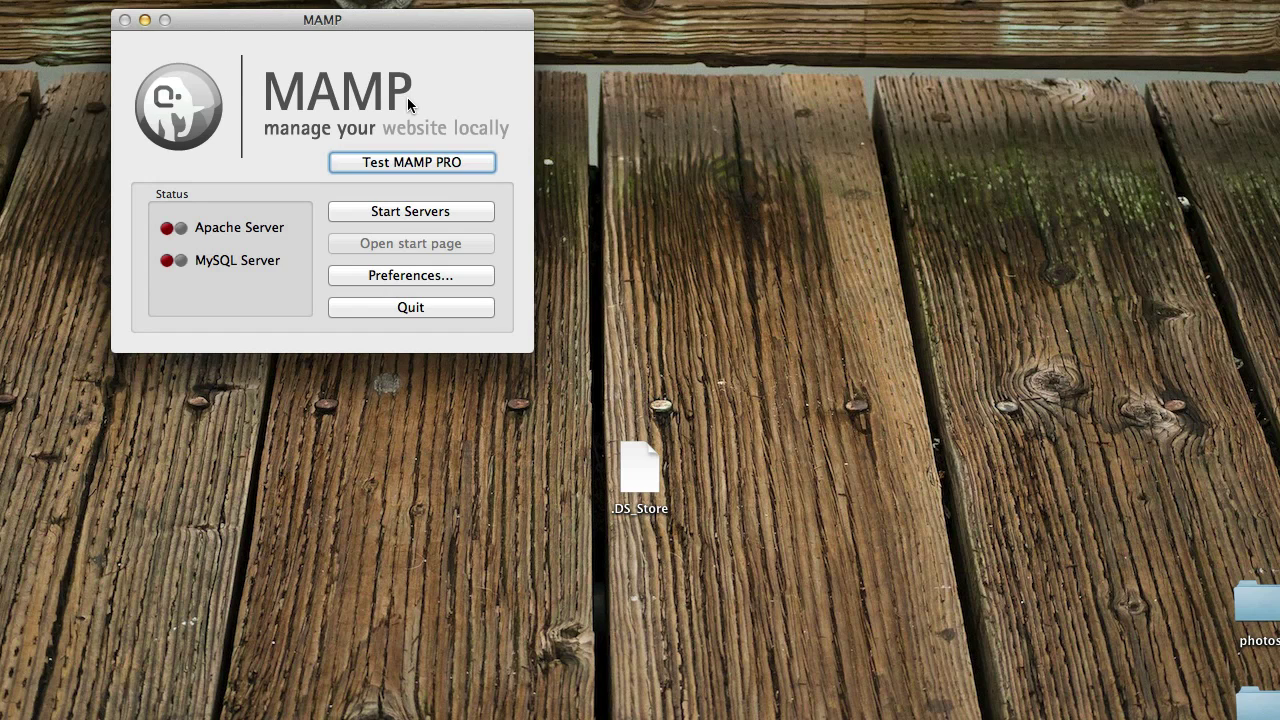
Start MAMP's Apache and MySQL servers, then bring Firefox back into view
drag(347, 20, 372, 48)
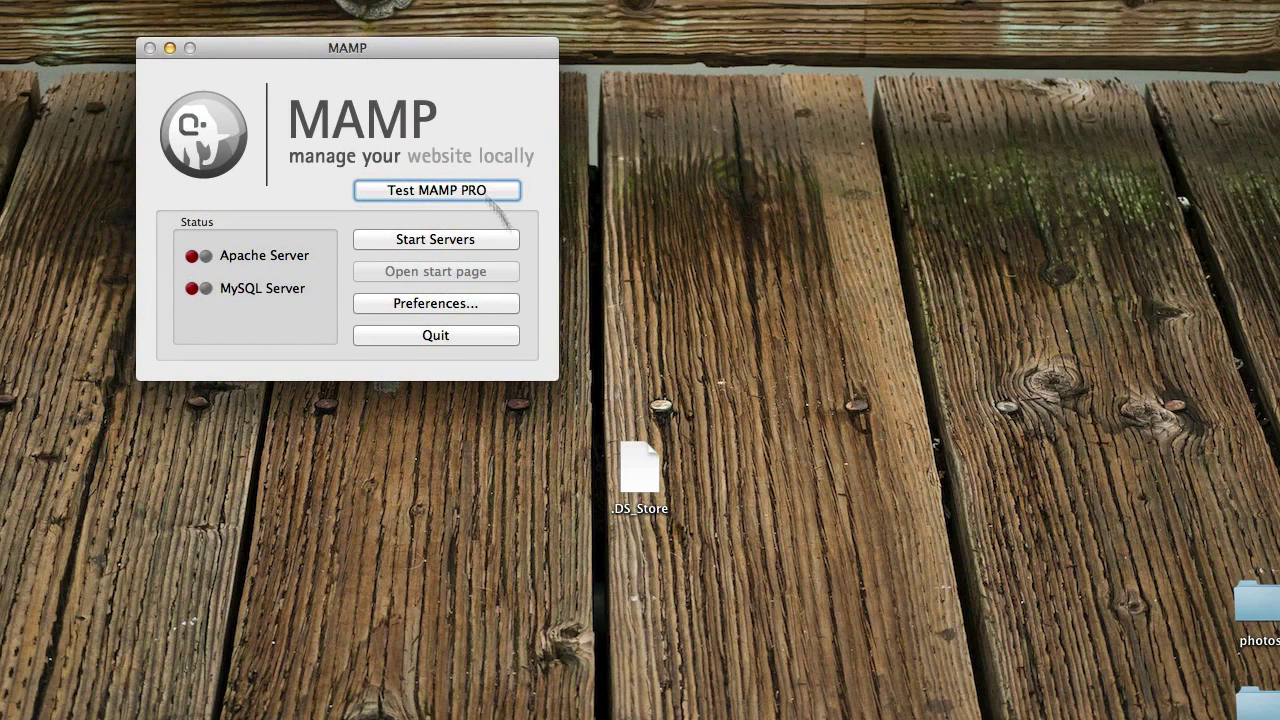
click(425, 245)
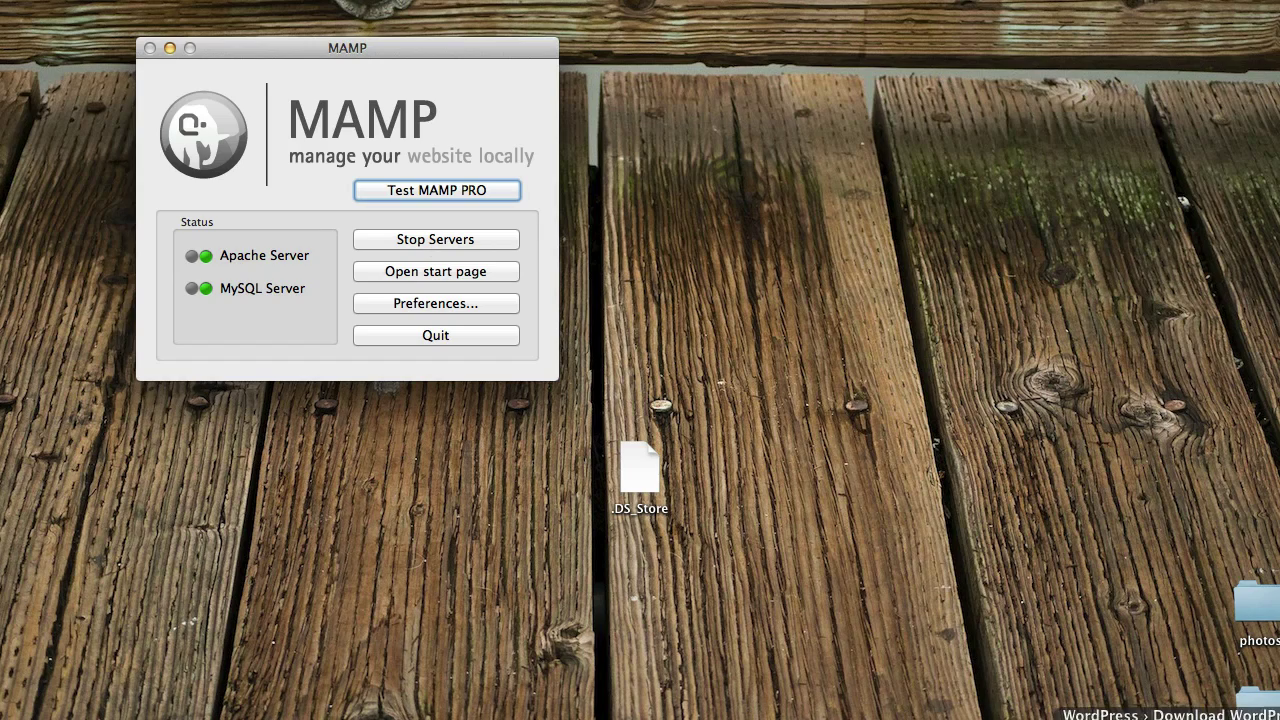
click(1160, 715)
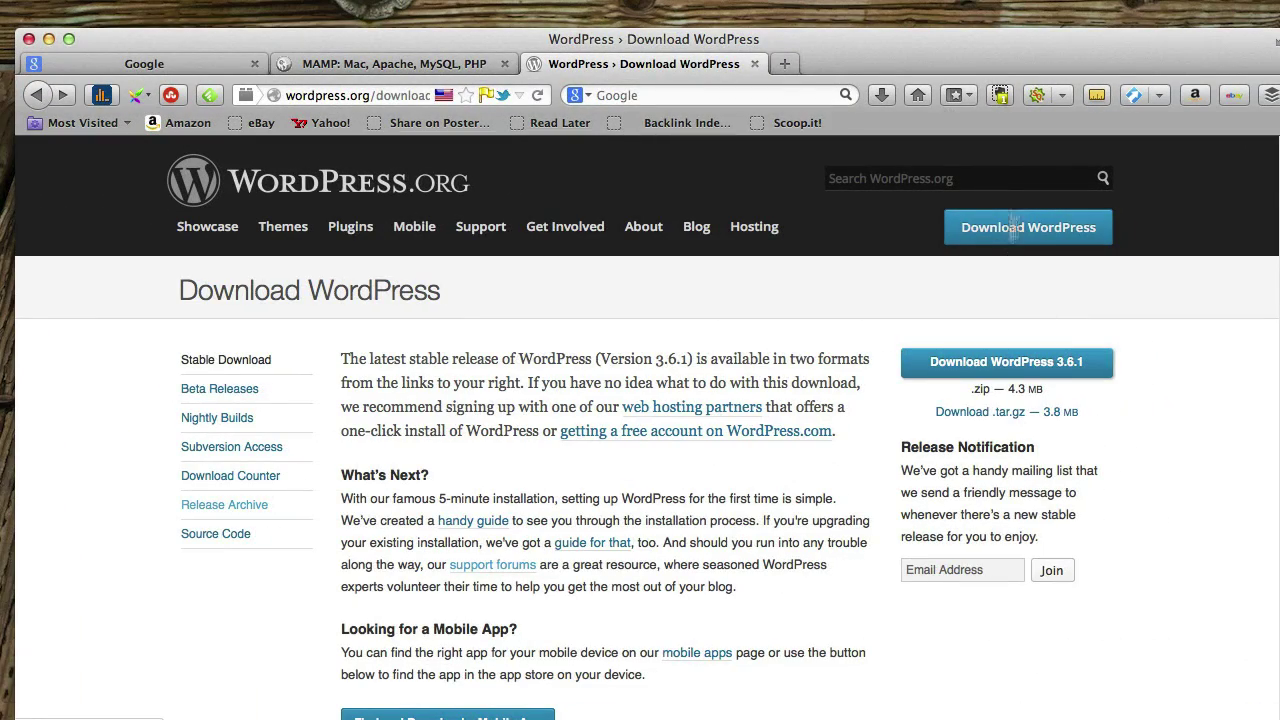
Close the MAMP website and WordPress download tabs in Firefox
click(465, 63)
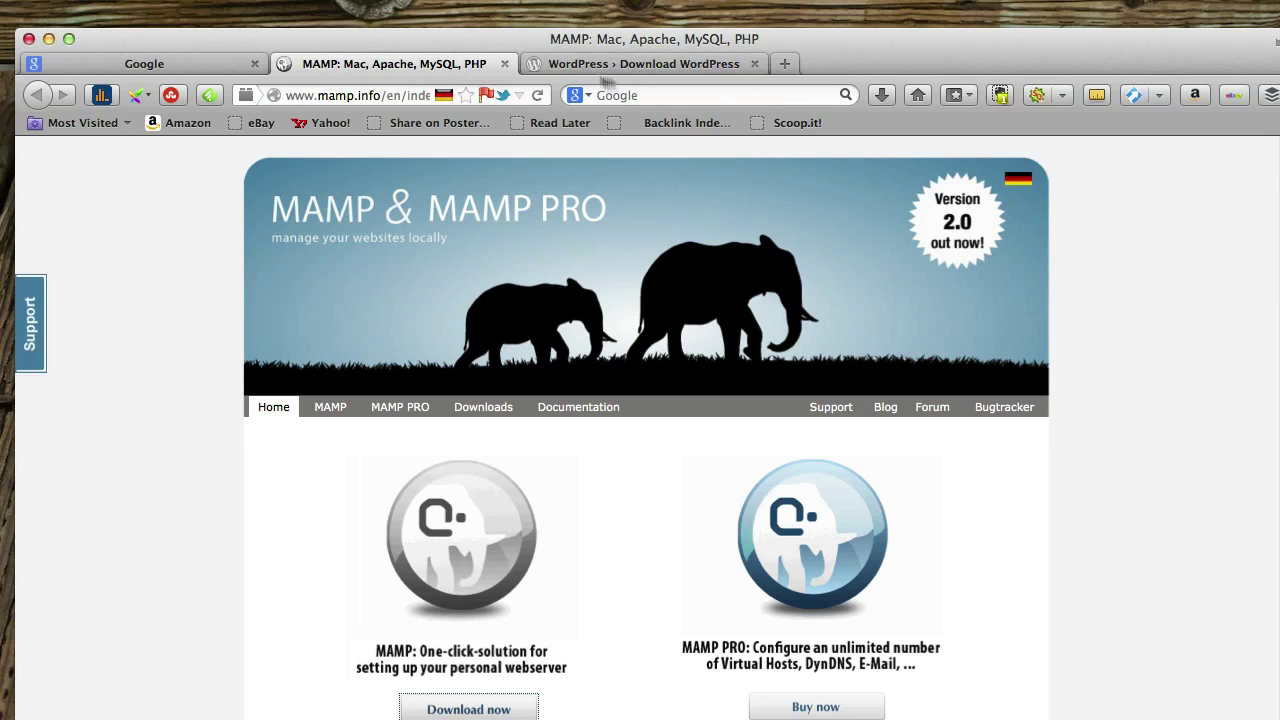
click(505, 64)
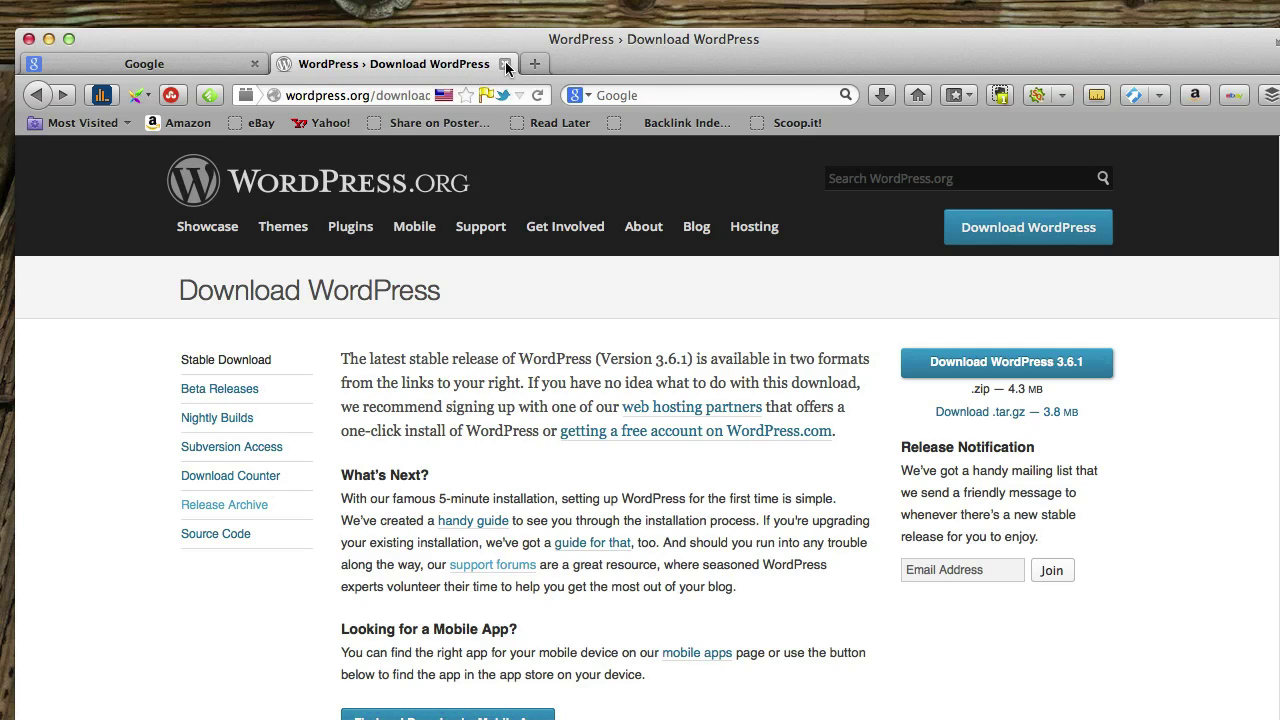
click(505, 64)
Open the MAMP downloads page from MAMP and move Firefox back to the top
drag(380, 45, 388, 352)
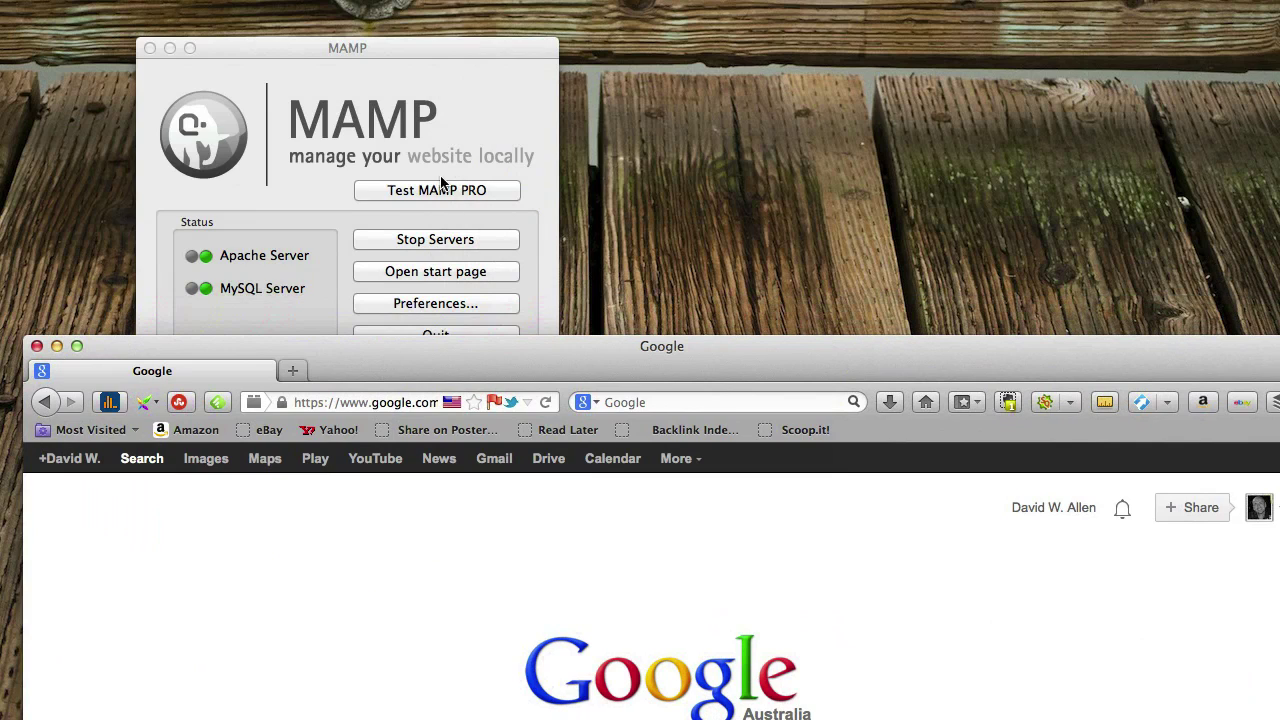
click(440, 180)
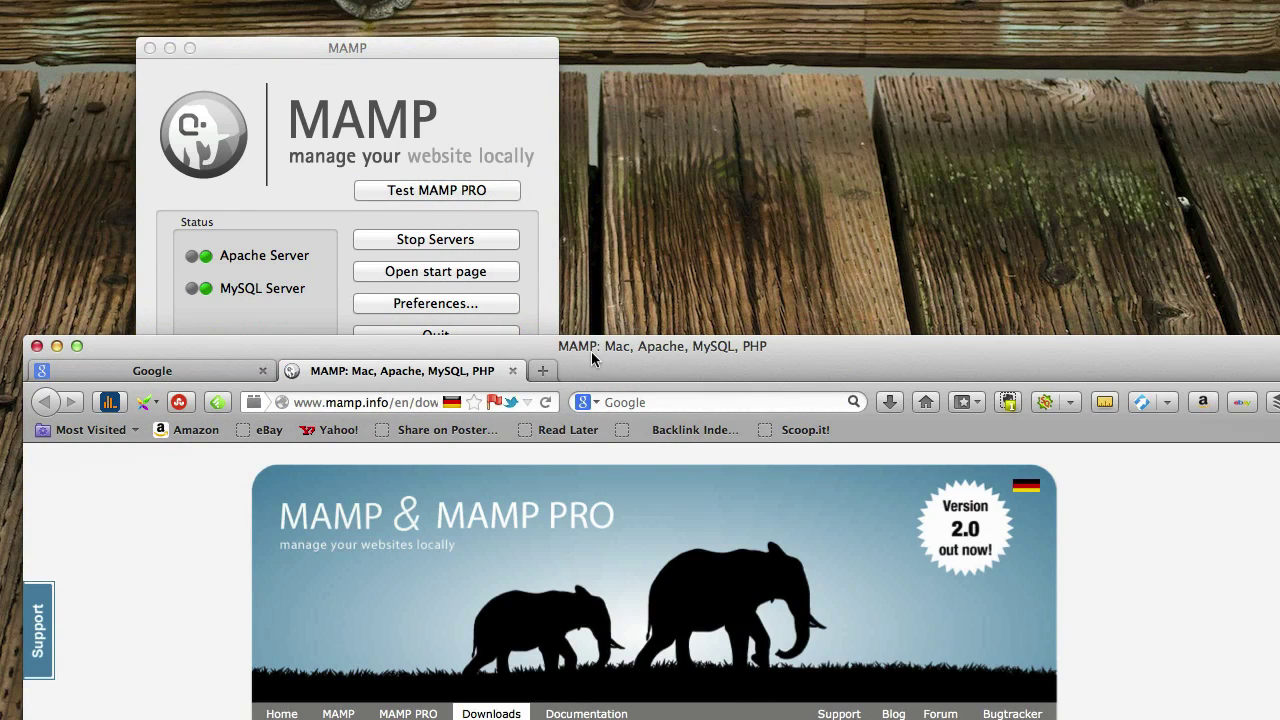
drag(591, 351, 542, 47)
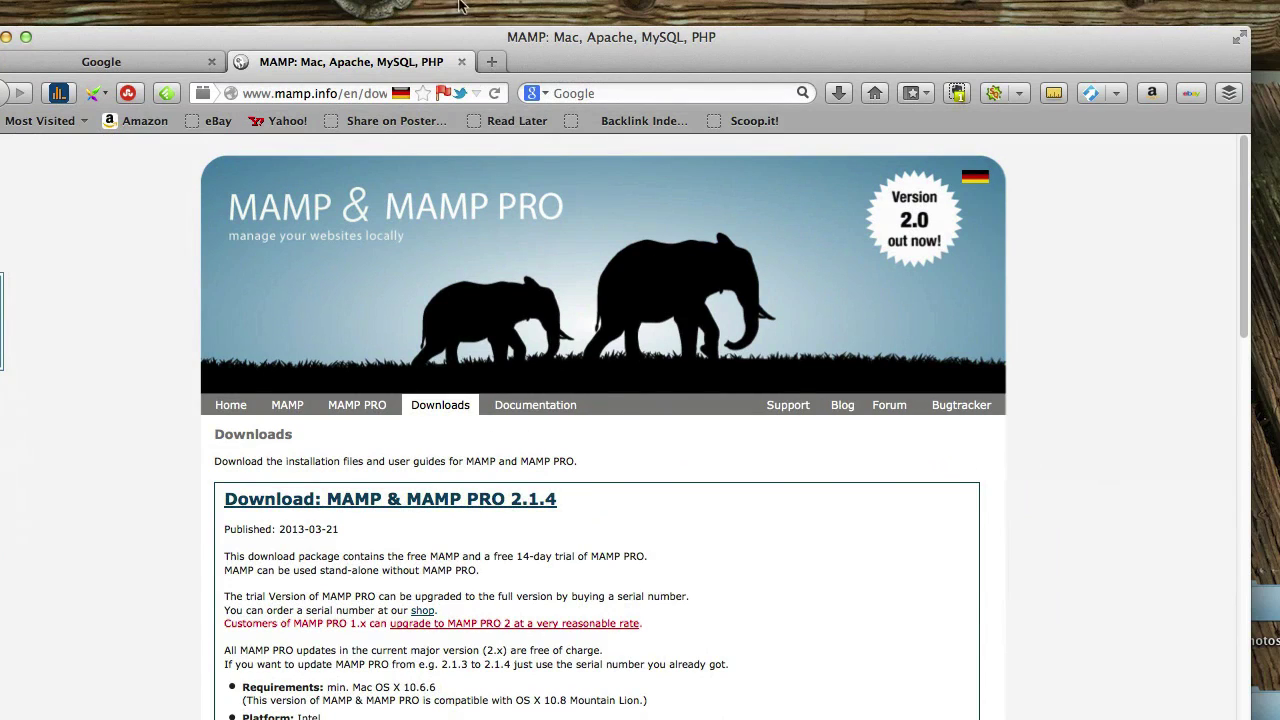
Load localhost:8888 in Firefox's address bar
click(361, 92)
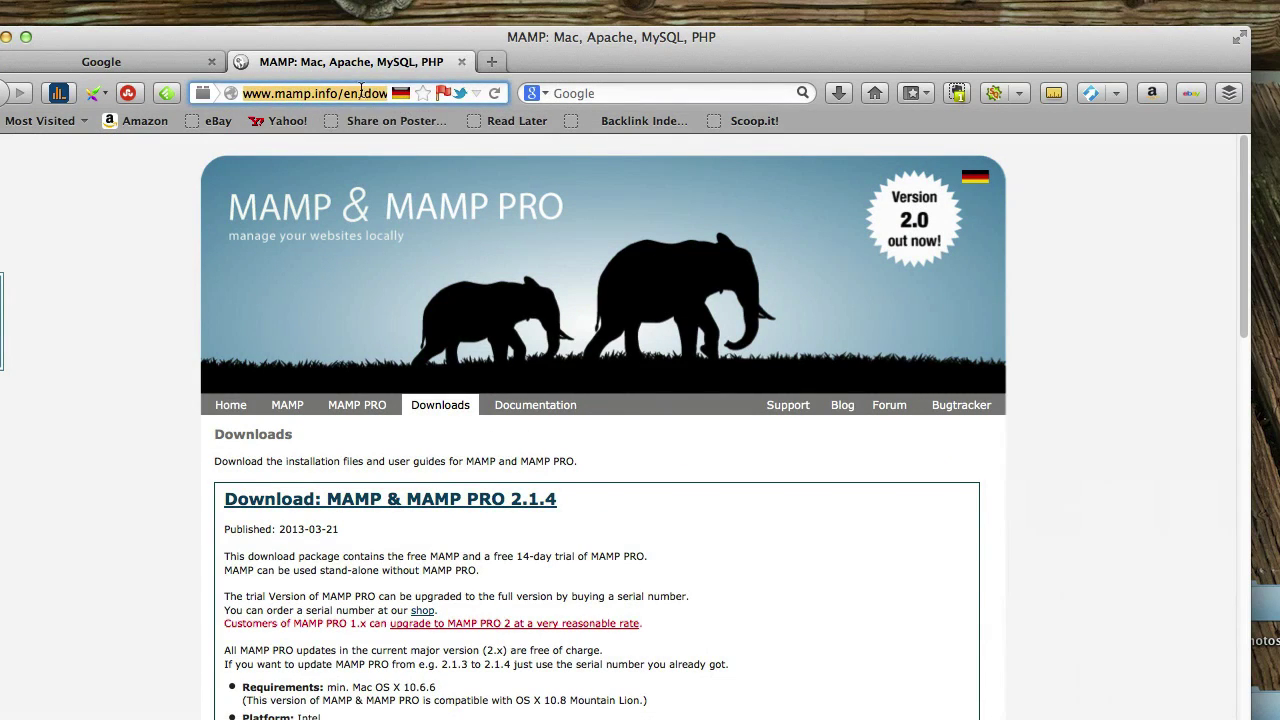
text(local)
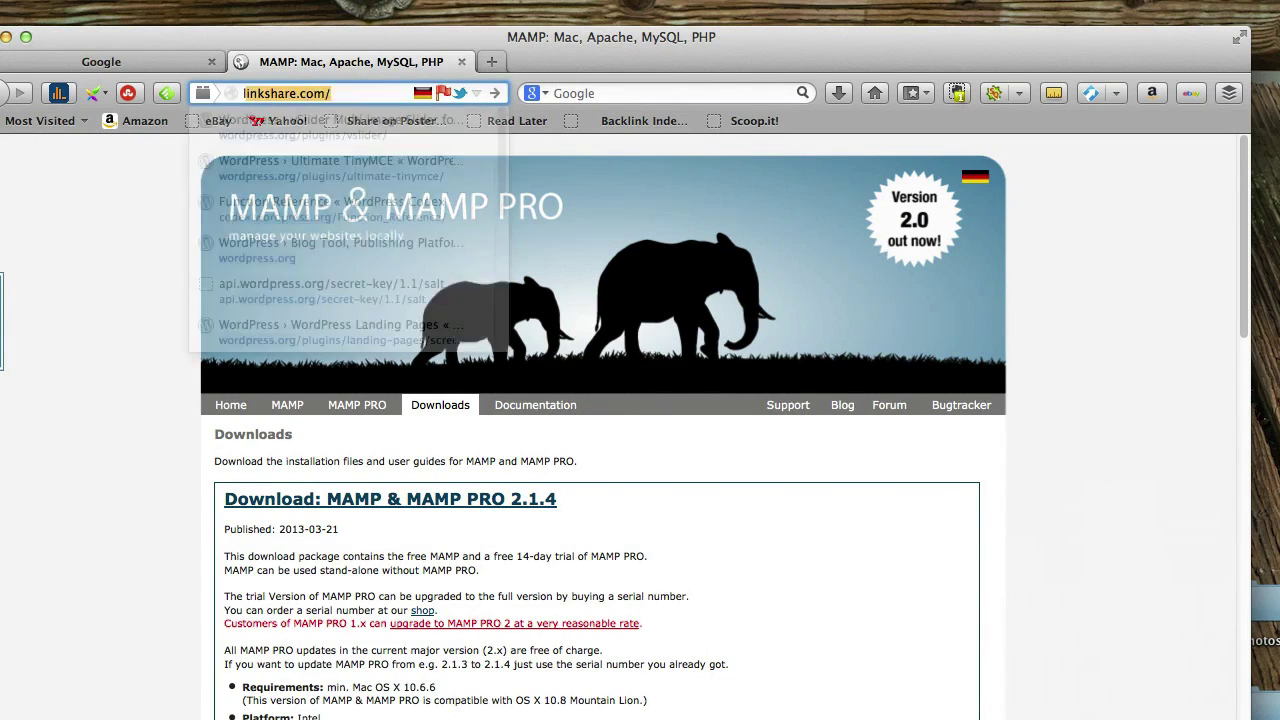
text(host)
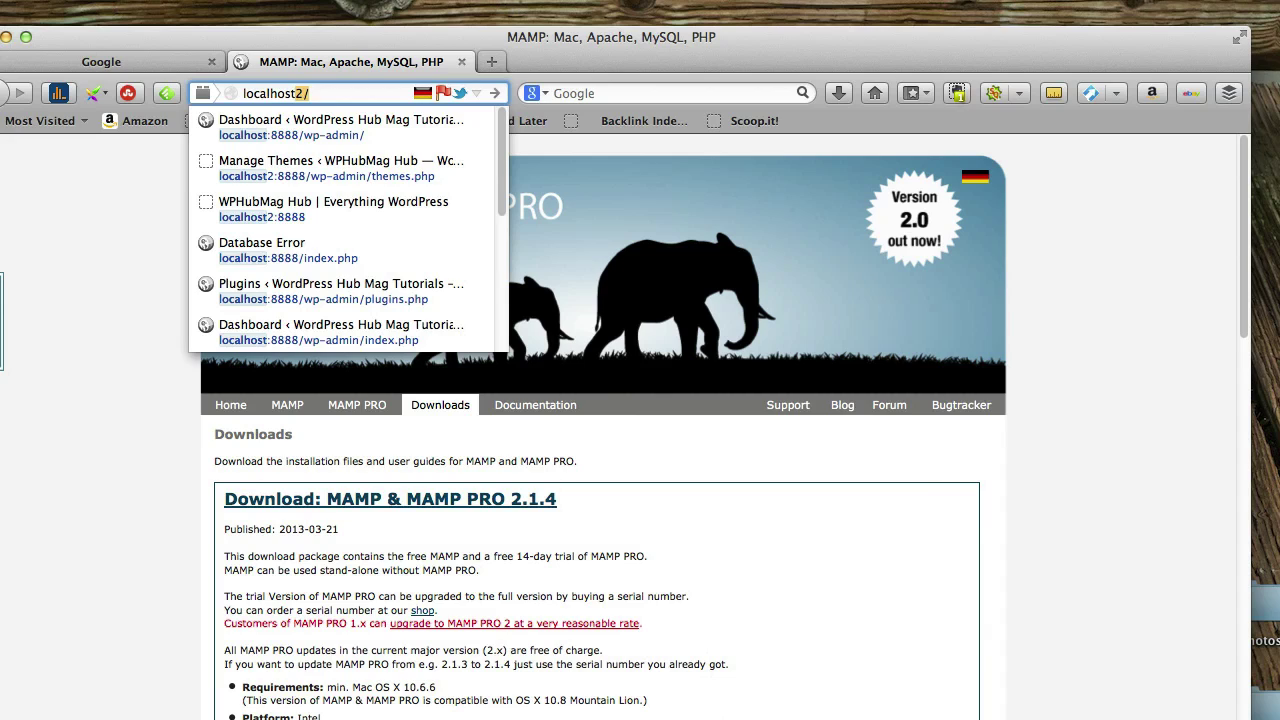
text(:)
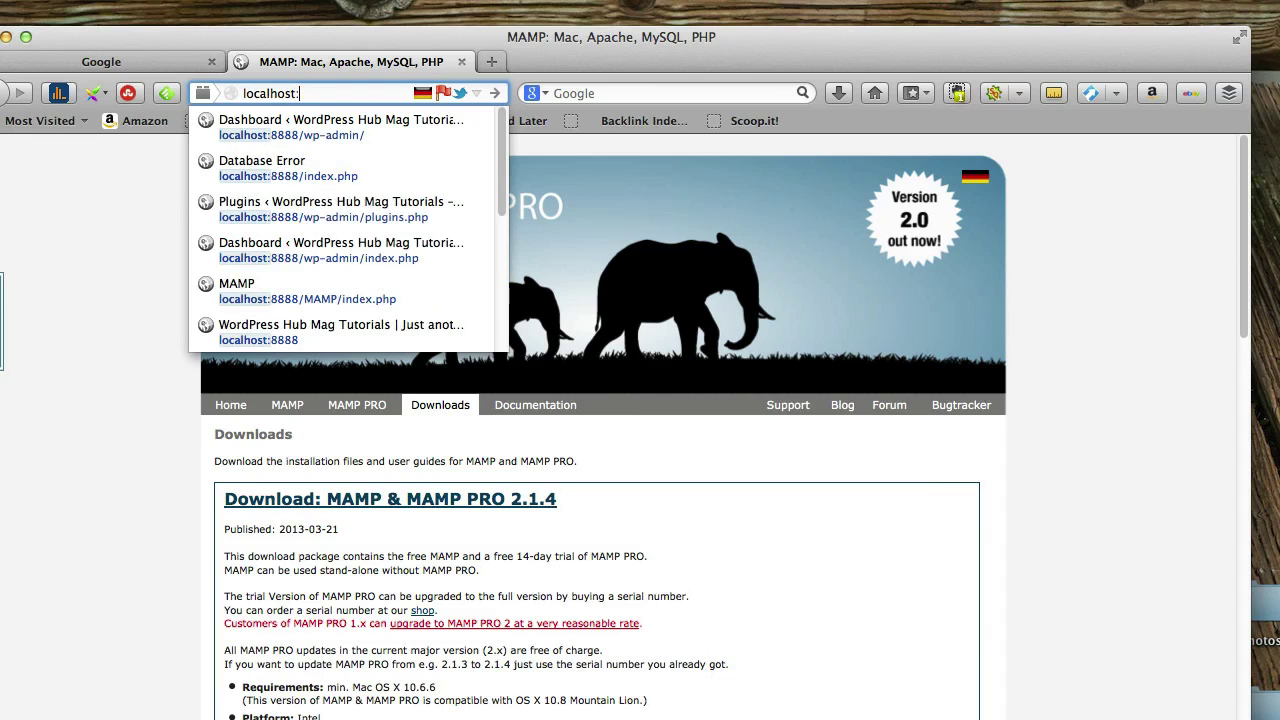
text(8888/)
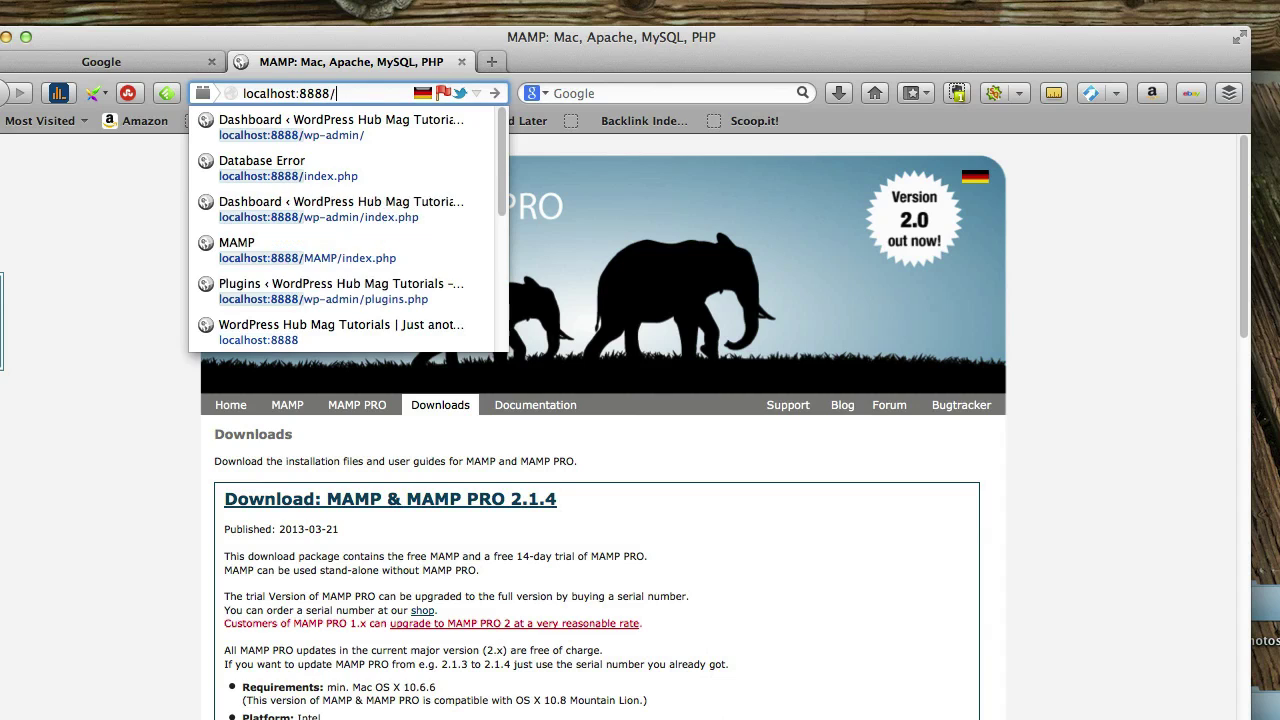
key(Return)
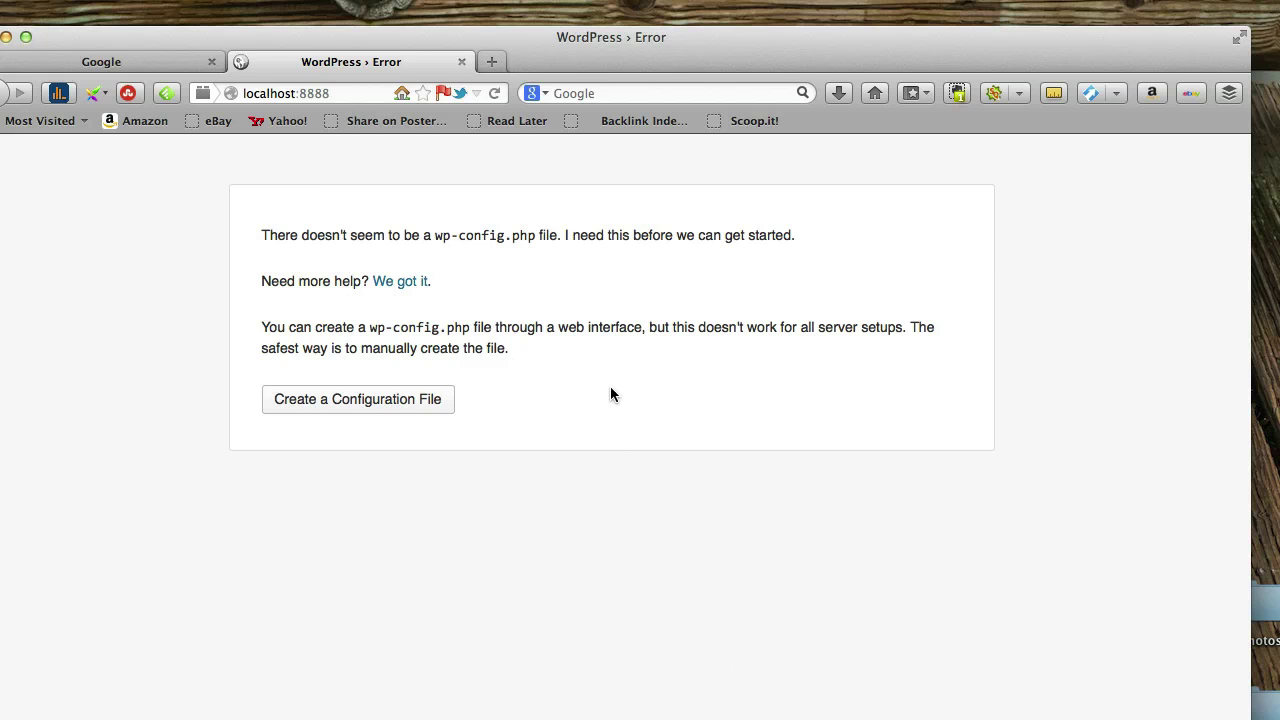
Shift the browser slightly right and select the localhost:8888 address text
drag(368, 40, 400, 14)
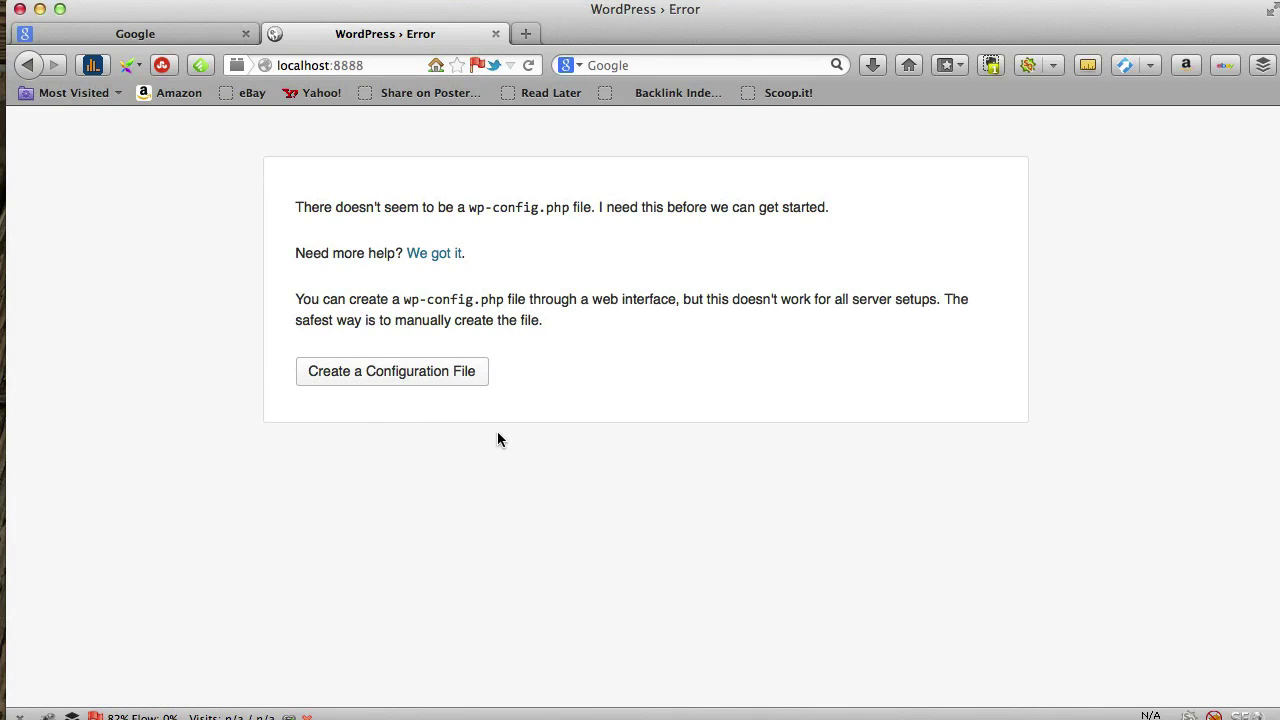
click(379, 67)
click(382, 65)
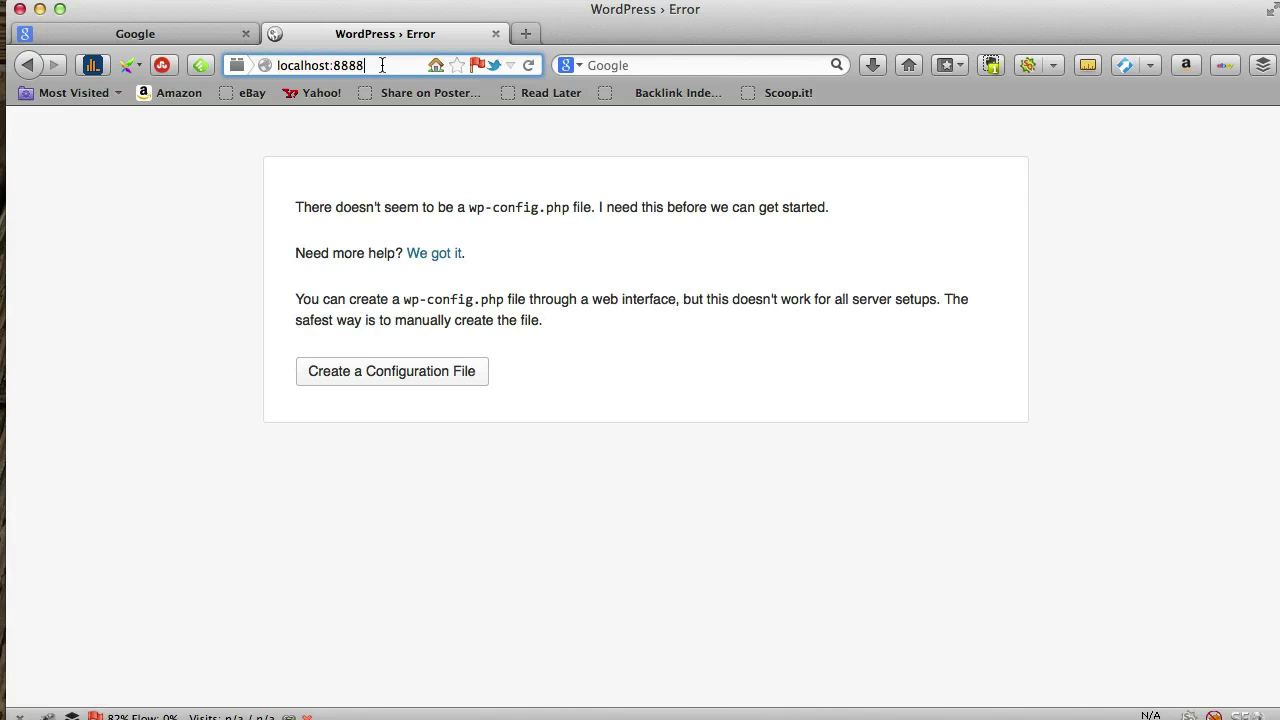
key(shift+Left)
key(shift+Left)
key(shift+Left)
key(shift+Left)
key(shift+Left)
key(shift+Left)
key(shift+Left)
key(shift+Left)
key(shift+Left)
key(shift+Left)
key(shift+Left)
key(shift+Left)
key(shift+Left)
key(shift+Left)
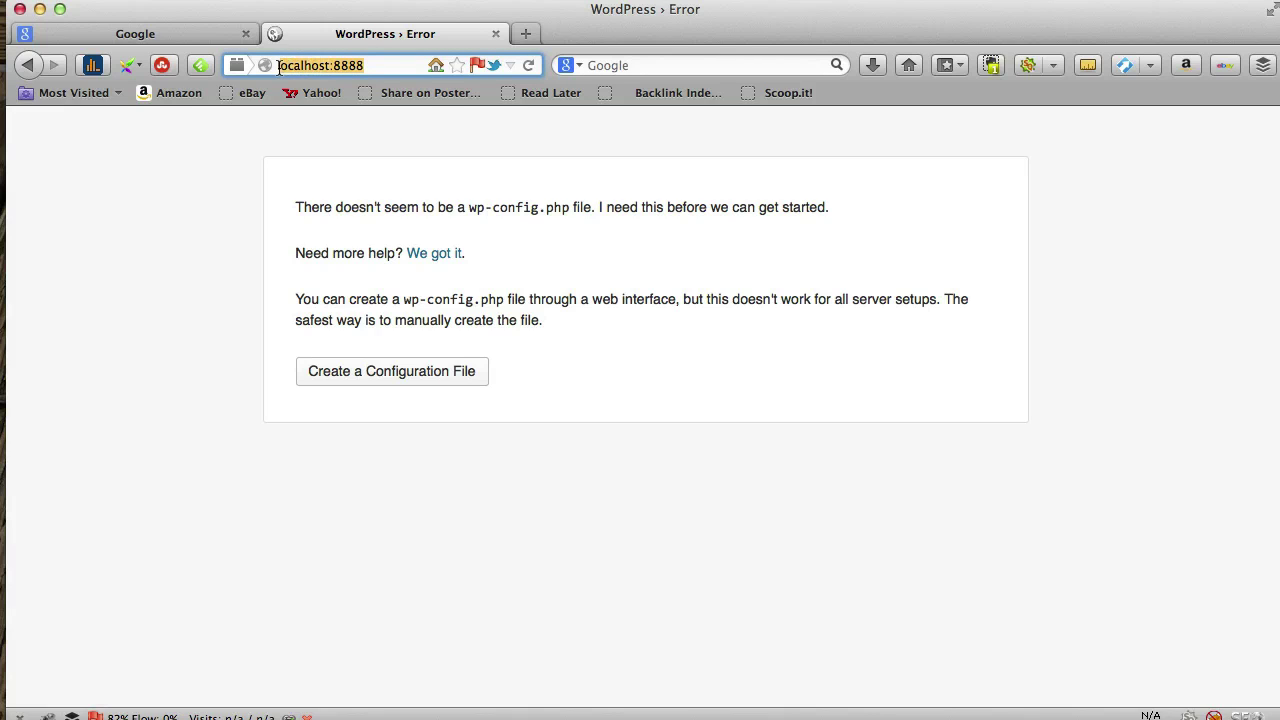
click(383, 65)
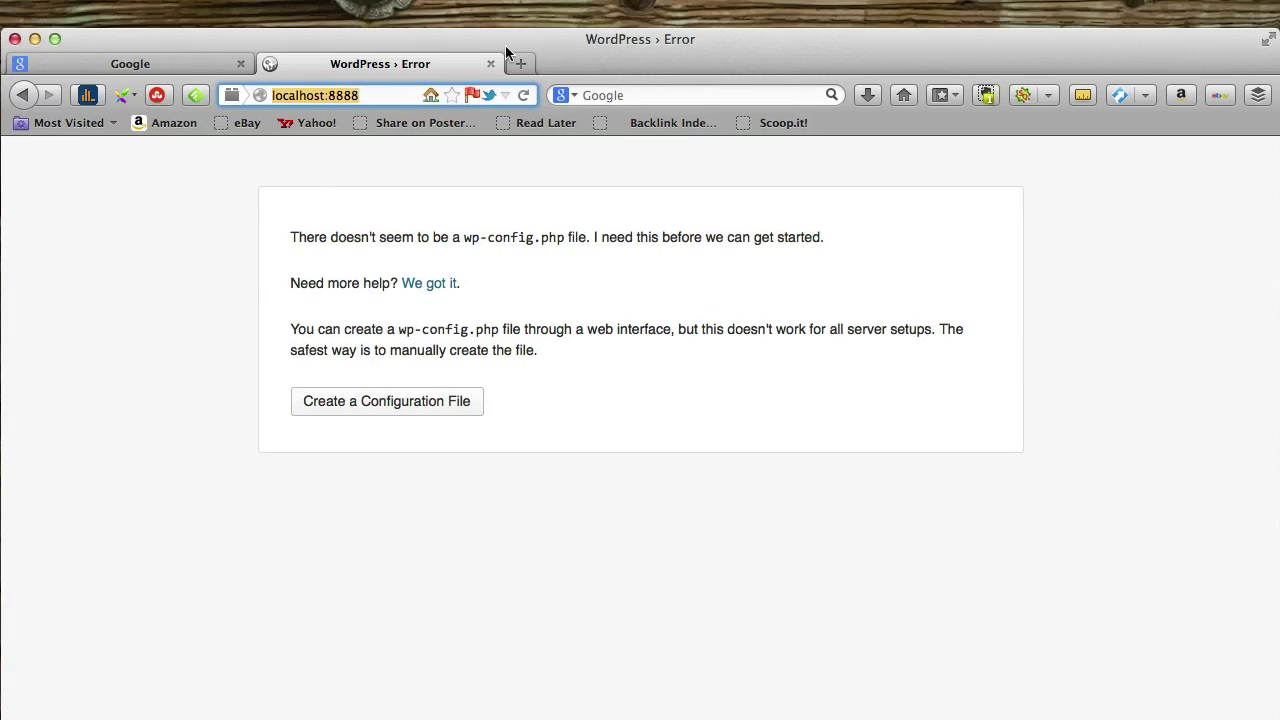
Open the MAMP start page in a new Firefox tab from the MAMP window
click(408, 48)
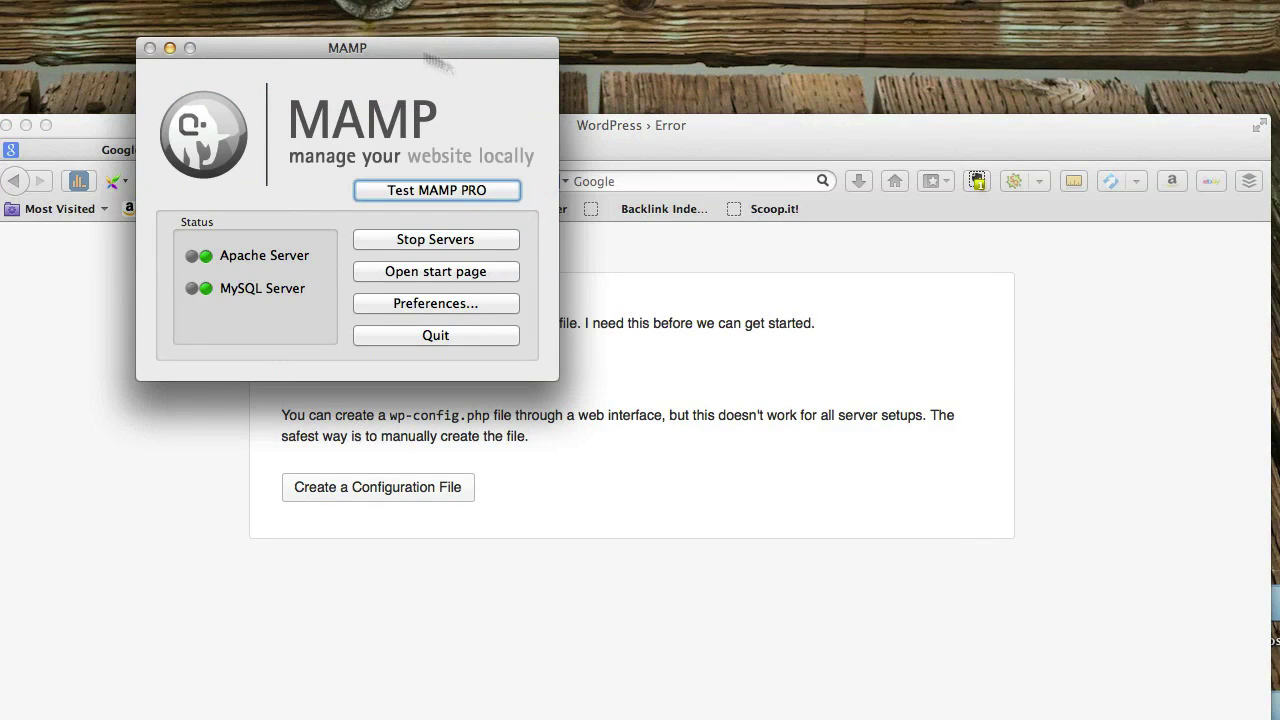
drag(307, 55, 352, 53)
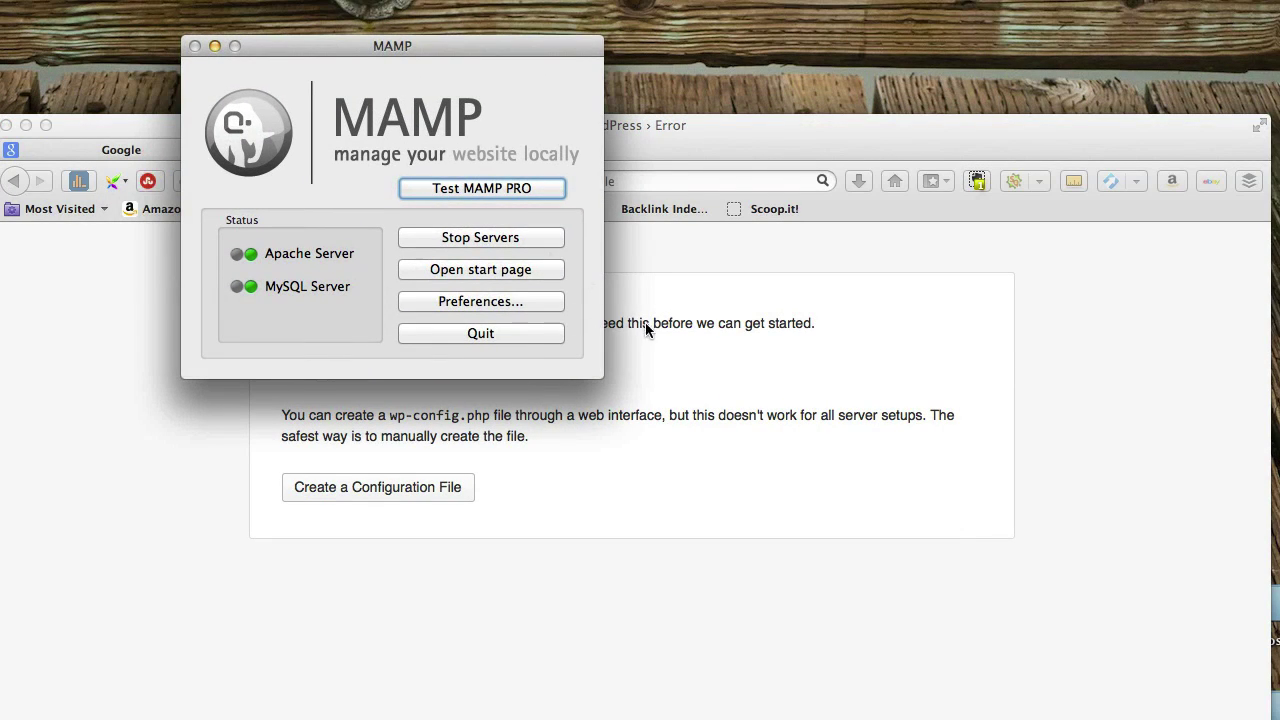
click(475, 268)
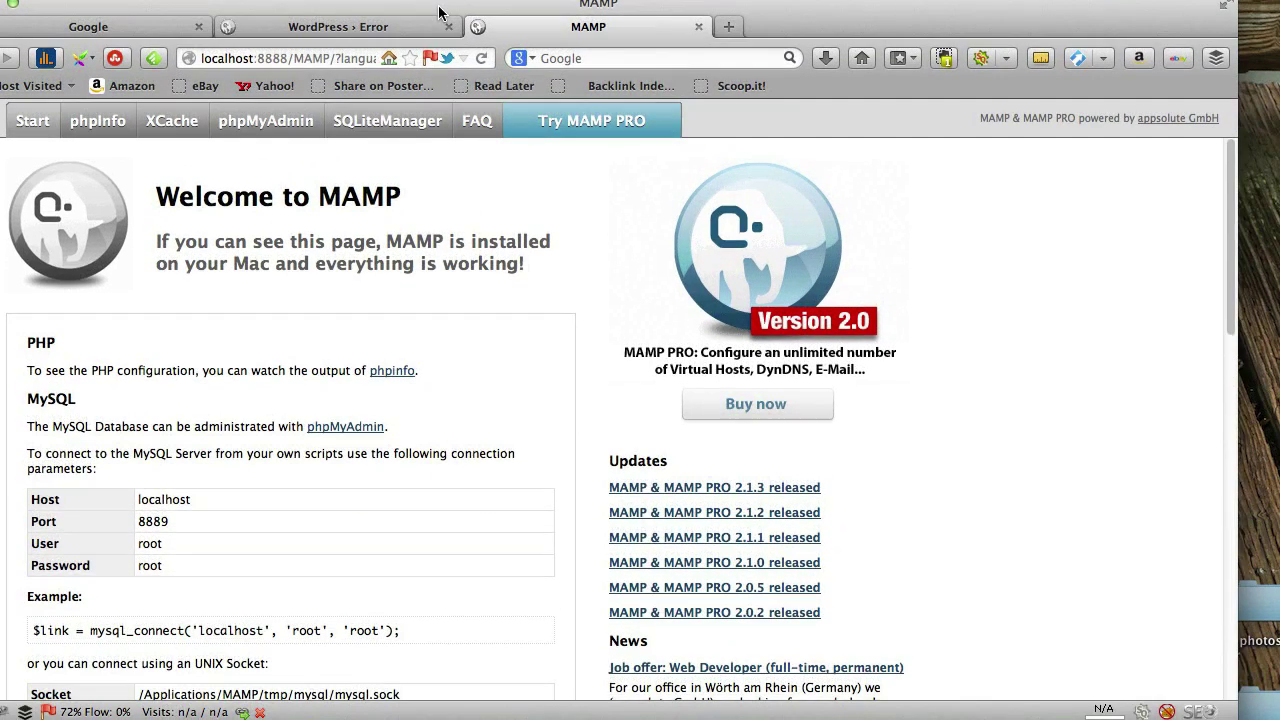
Close the Google tab and scroll through the MAMP start page
click(198, 27)
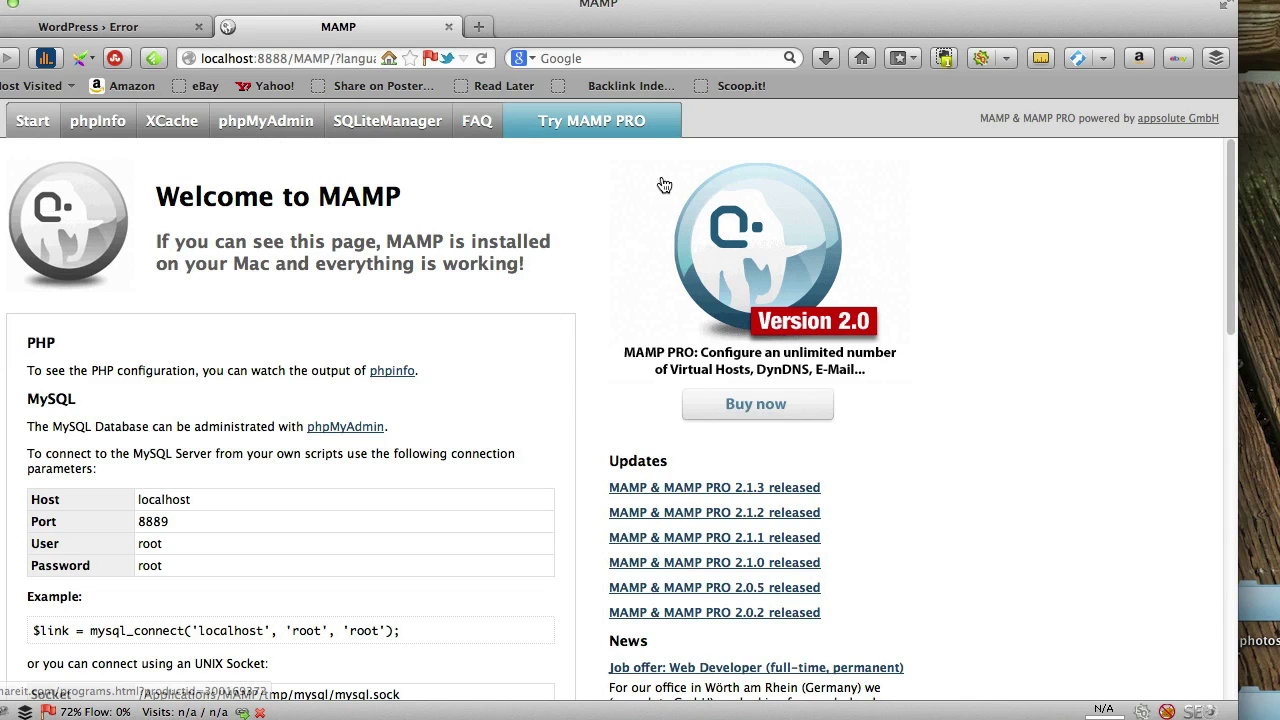
scroll(510, 500, down, 5)
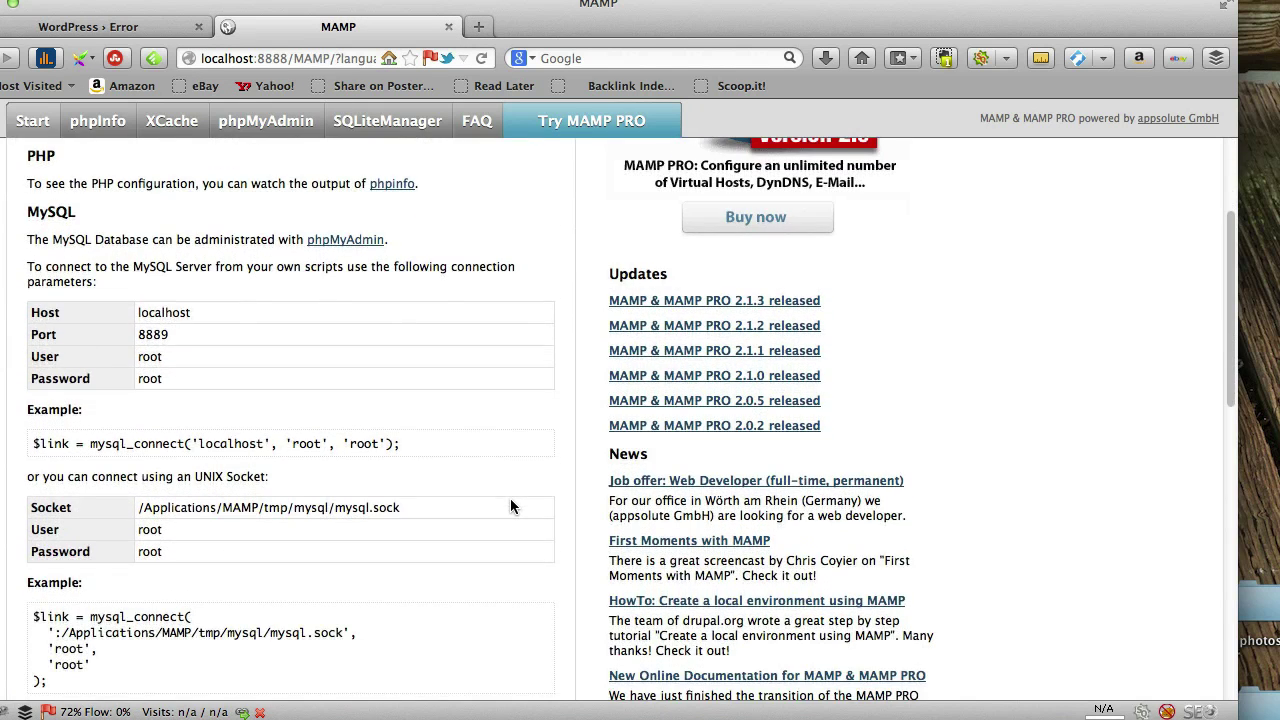
scroll(510, 498, up, 5)
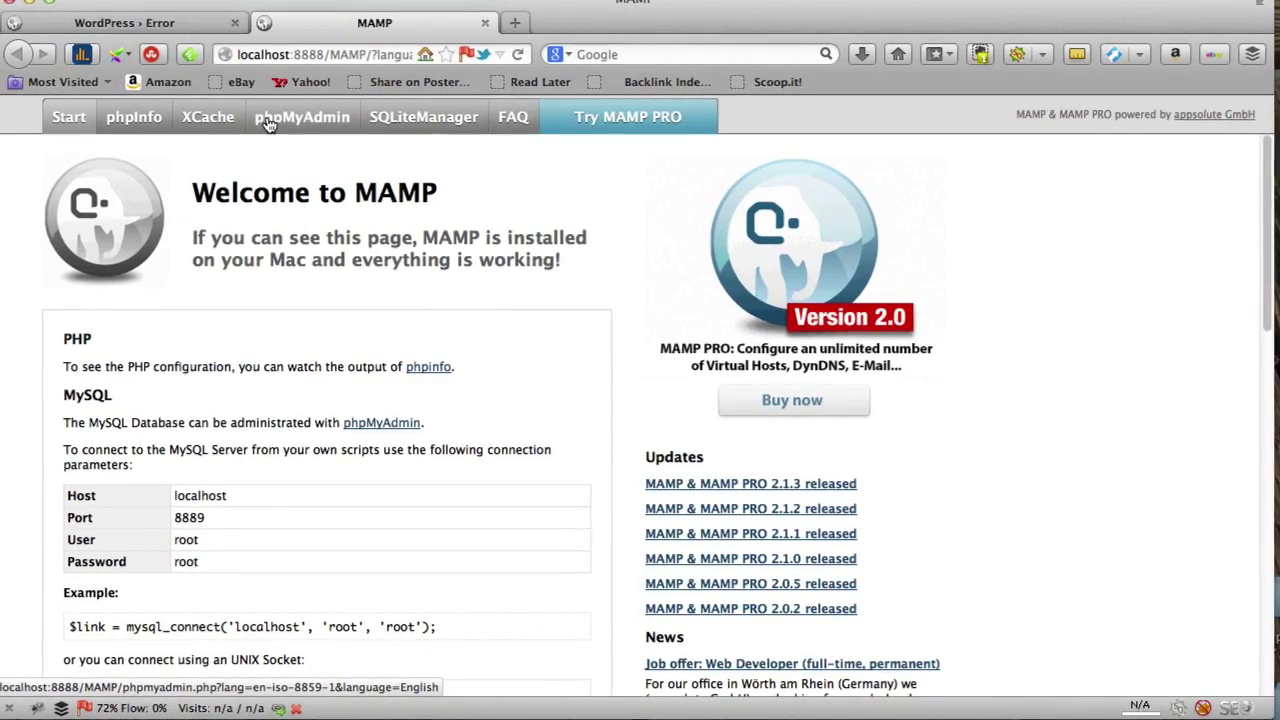
Open phpMyAdmin from the MAMP page, view the test database, then return to the server home
click(303, 120)
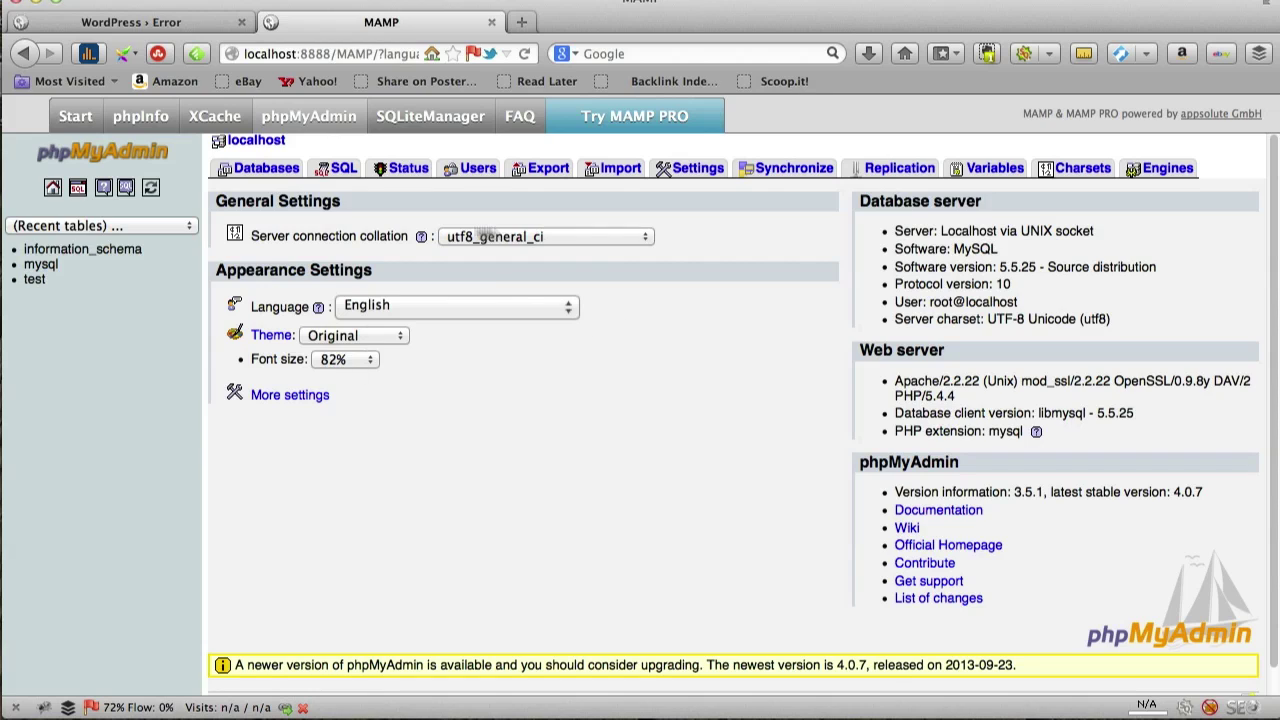
click(34, 280)
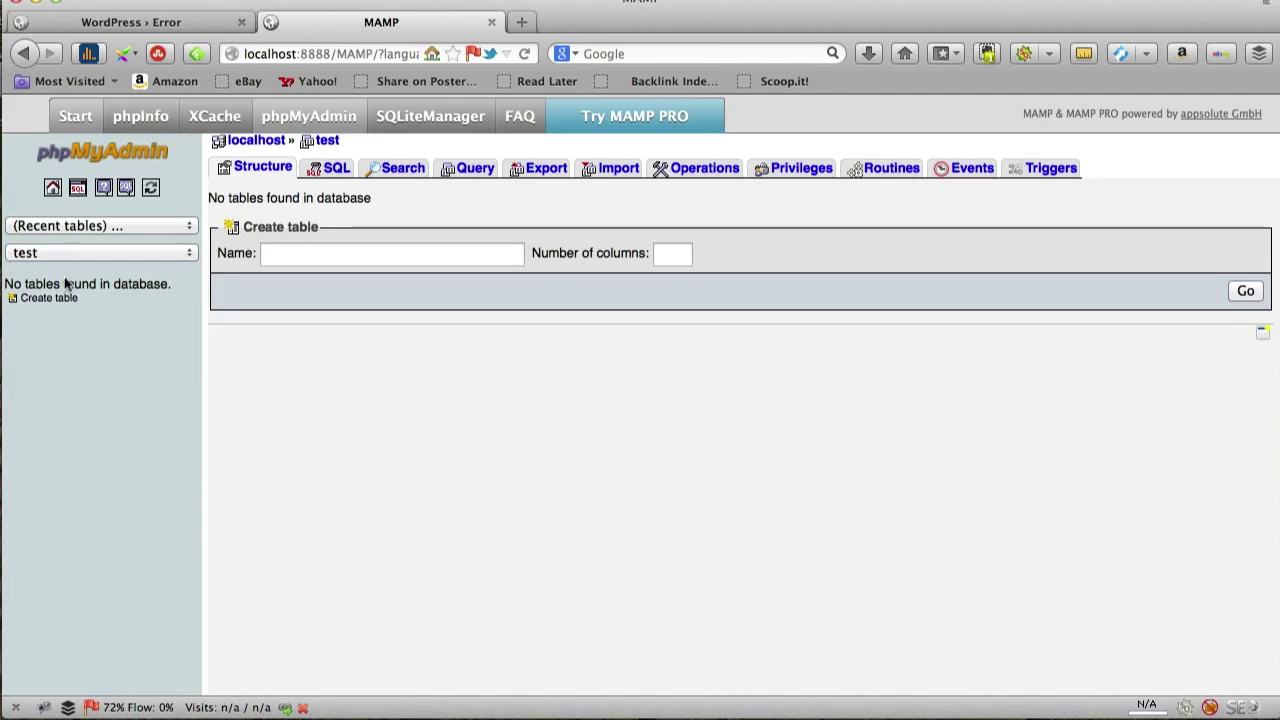
click(52, 187)
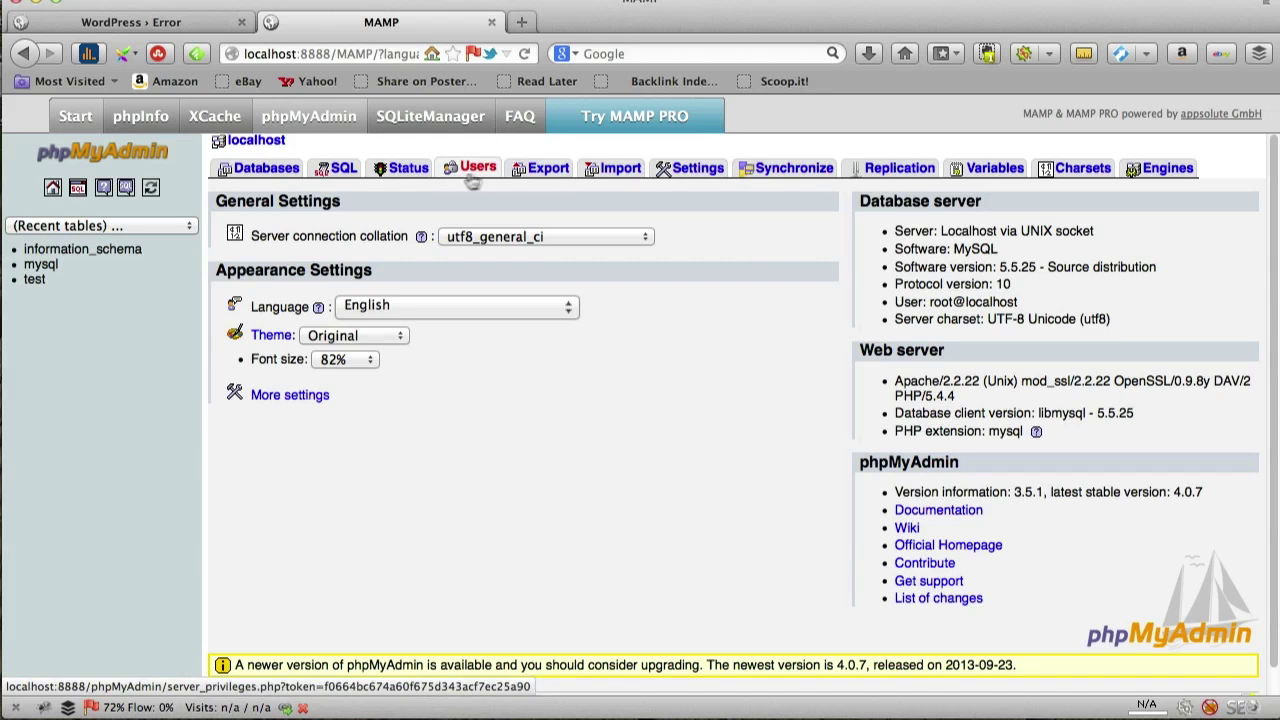
Create a database named wptest from the Databases tab and open it
click(260, 172)
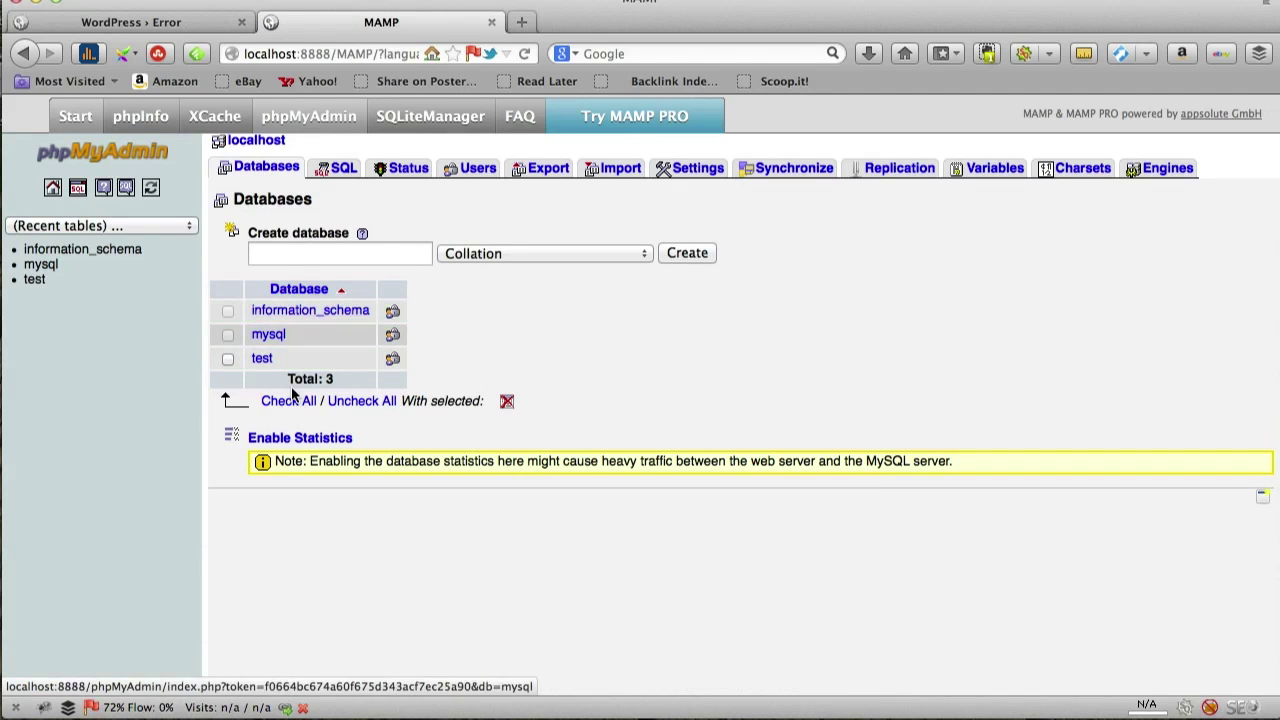
click(335, 252)
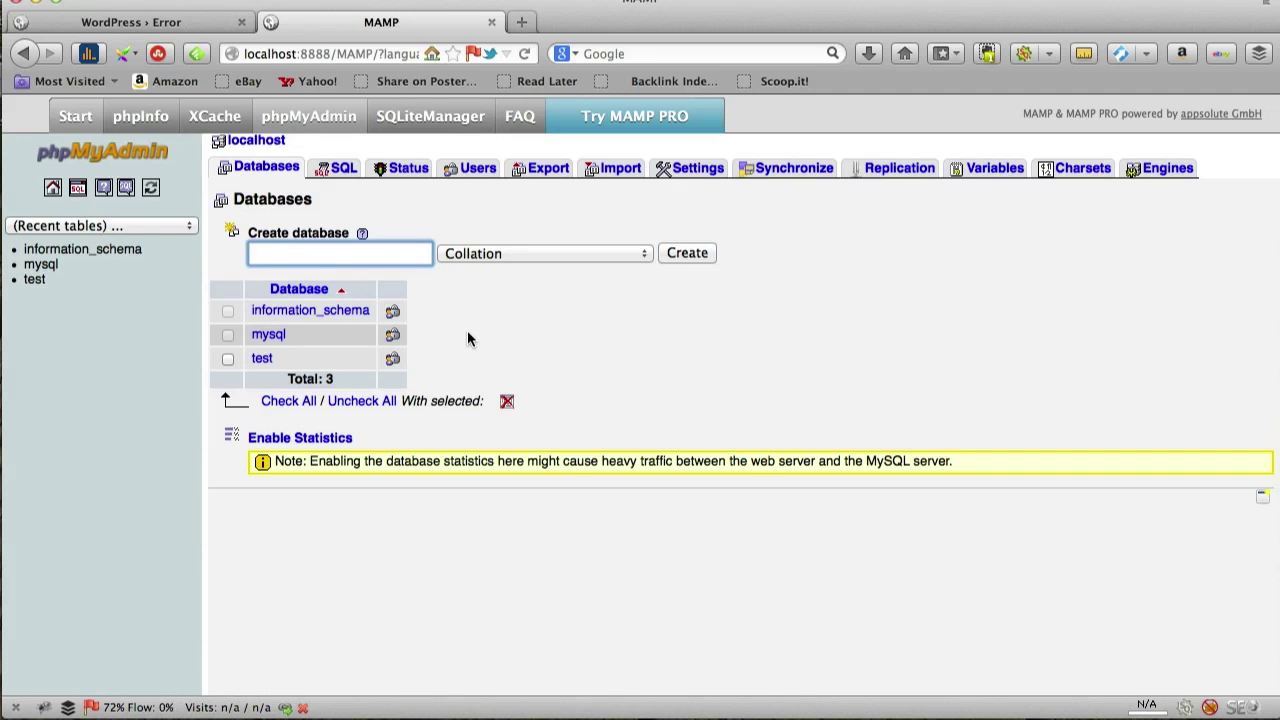
text(wptest)
click(692, 253)
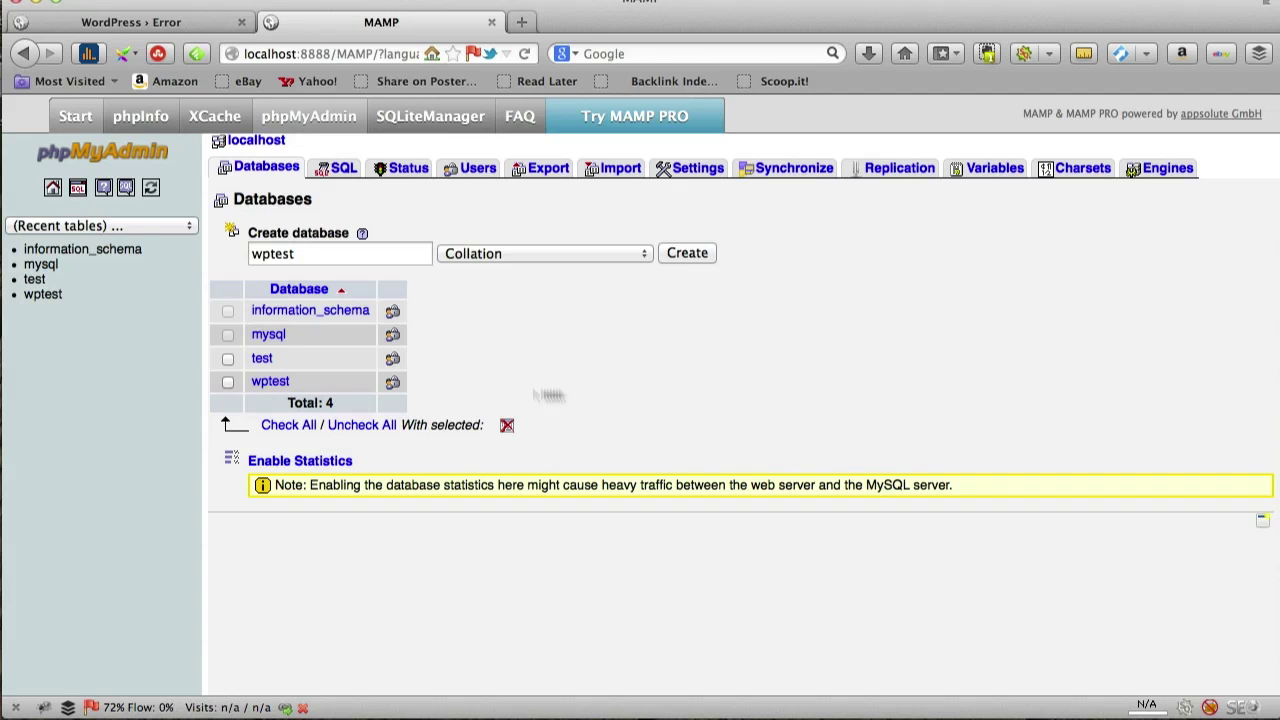
click(50, 296)
Switch back to the WordPress error tab at localhost:8888 and nudge the window right
click(137, 22)
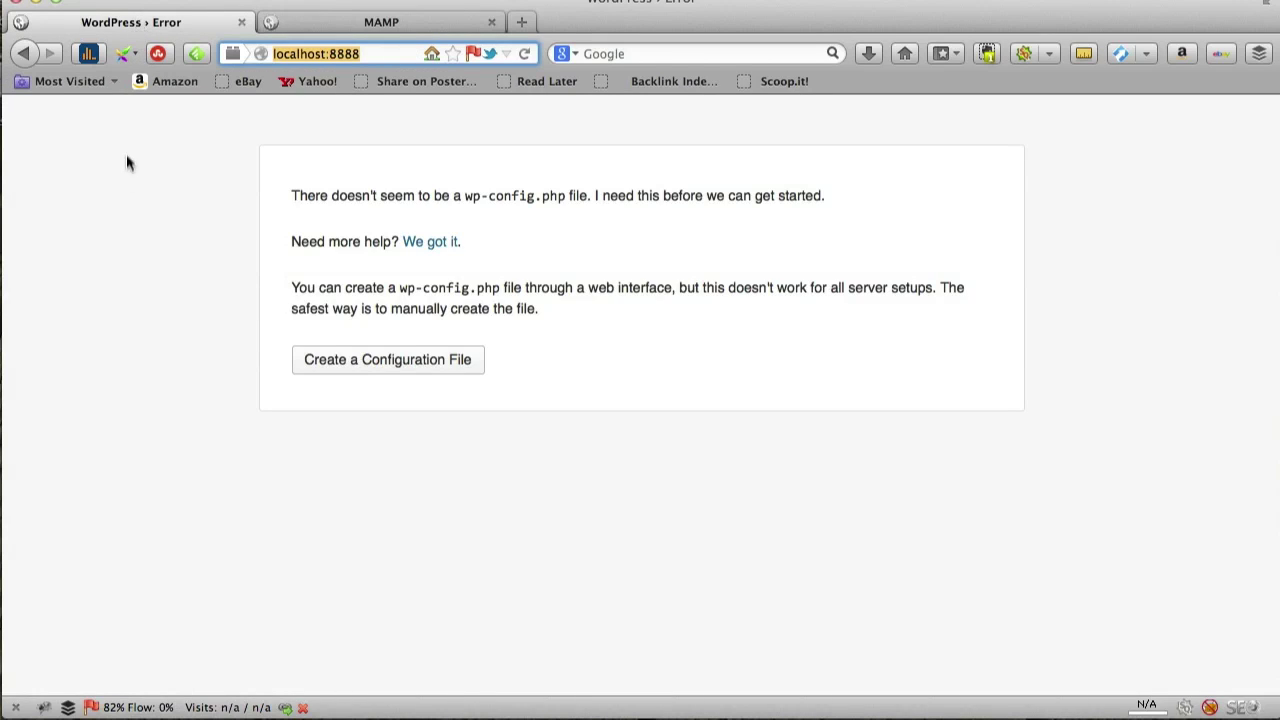
drag(300, 6, 343, 6)
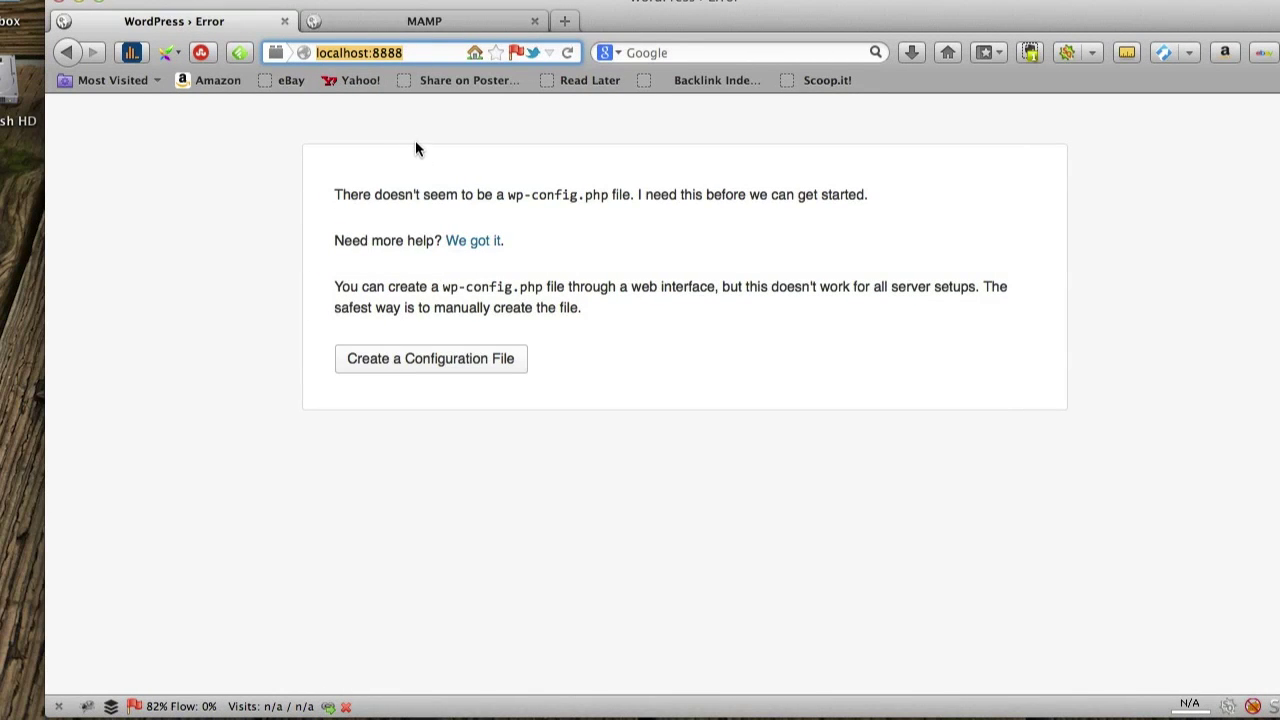
click(420, 53)
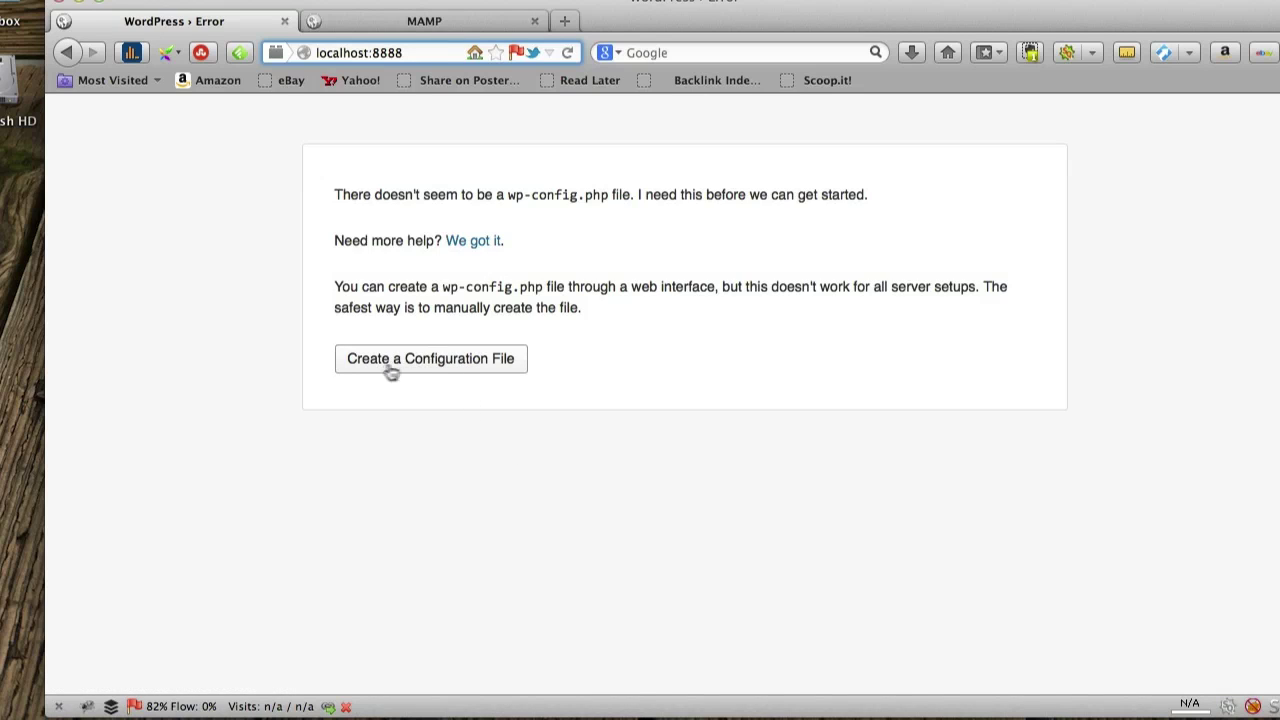
Choose 'Create a Configuration File' to begin generating wp-config.php
click(446, 364)
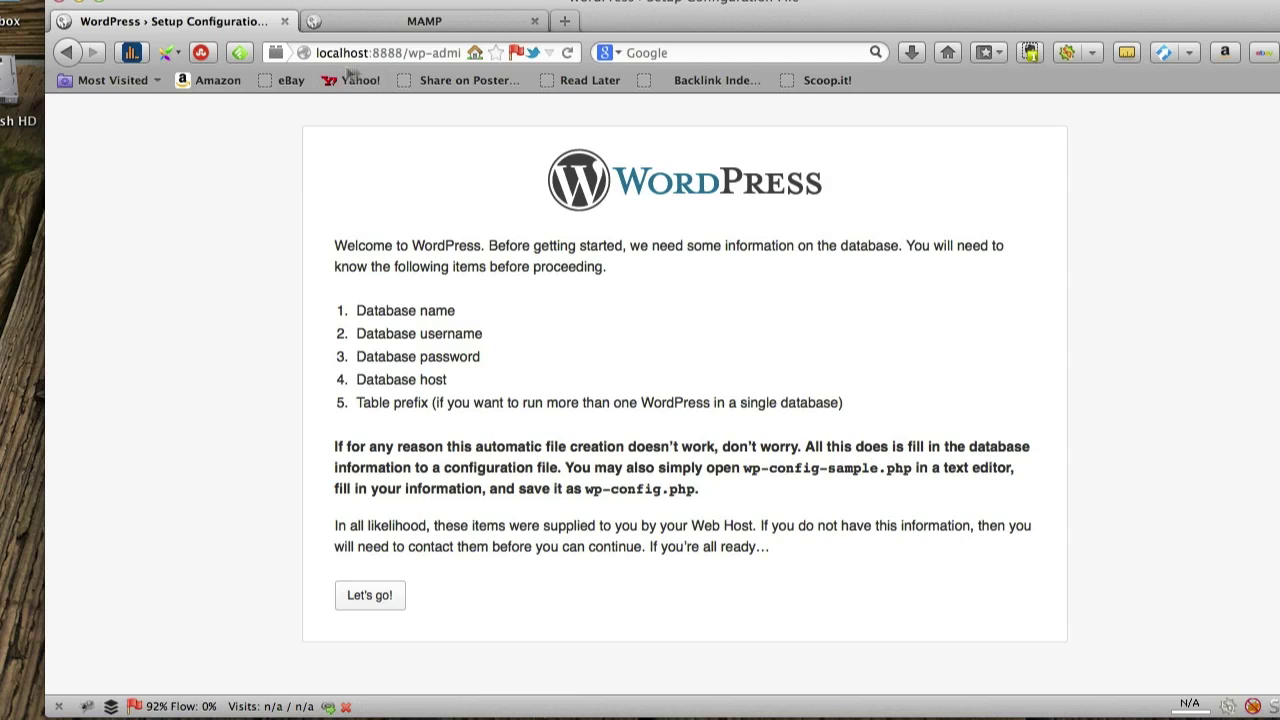
drag(315, 52, 372, 57)
click(532, 398)
Fill the connection form with database name wptest, user name root and the MySQL password
click(370, 596)
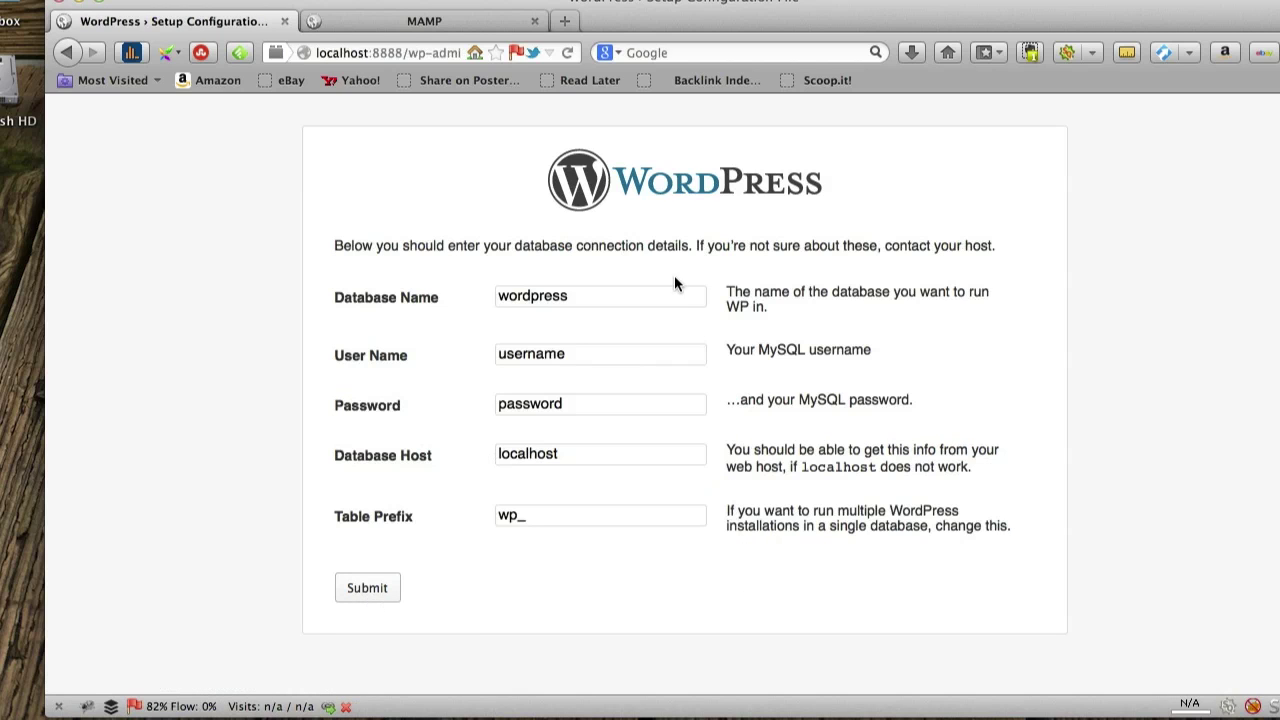
drag(617, 292, 489, 305)
text(wptest)
drag(566, 346, 362, 342)
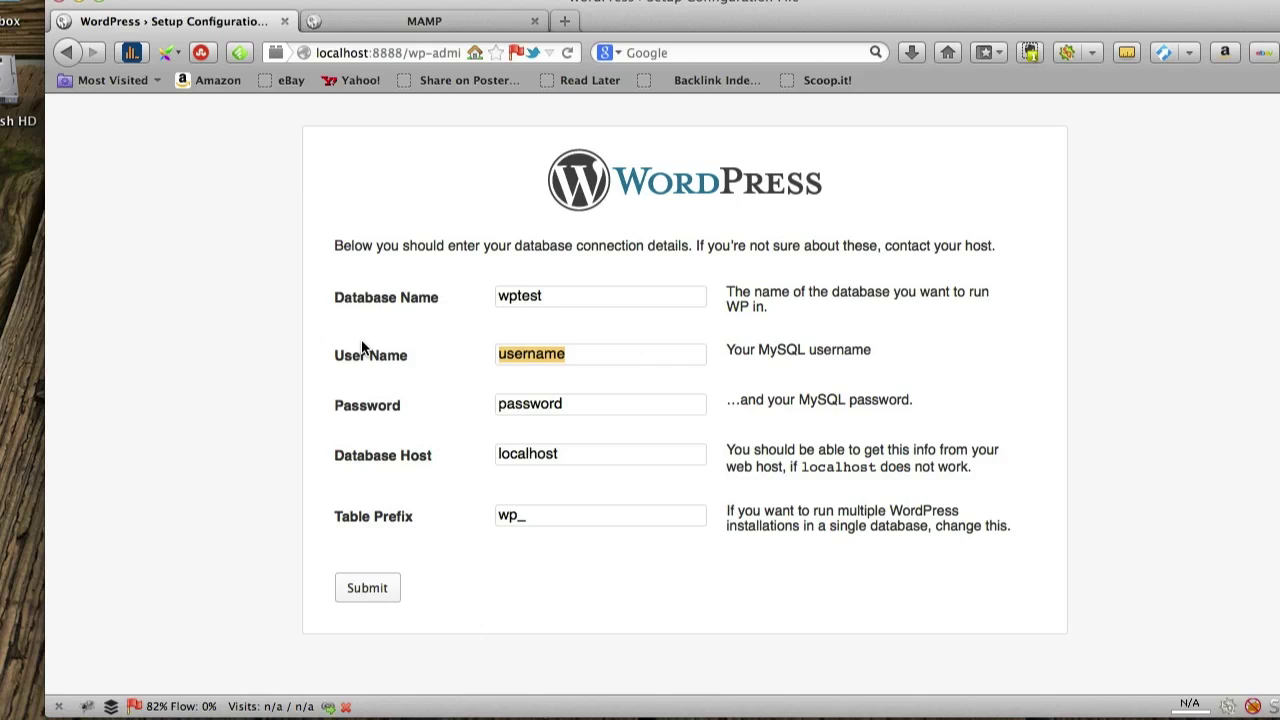
text(root)
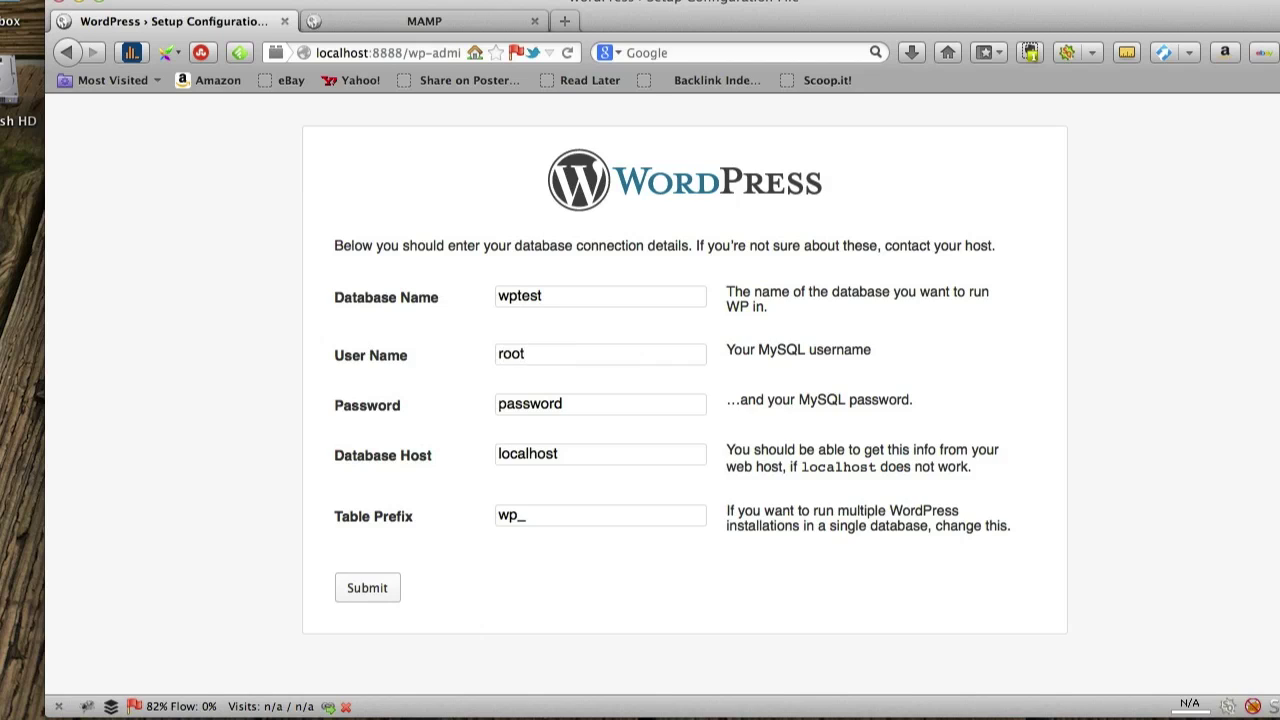
drag(586, 409, 452, 402)
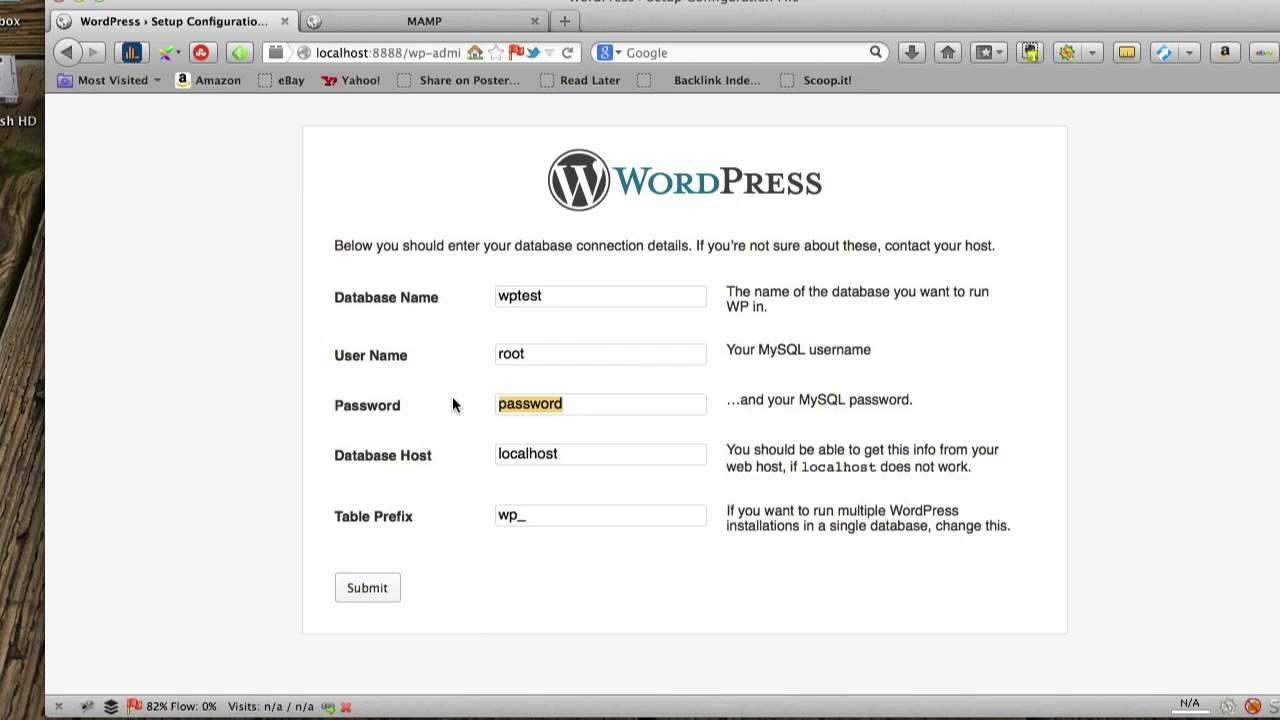
text(root)
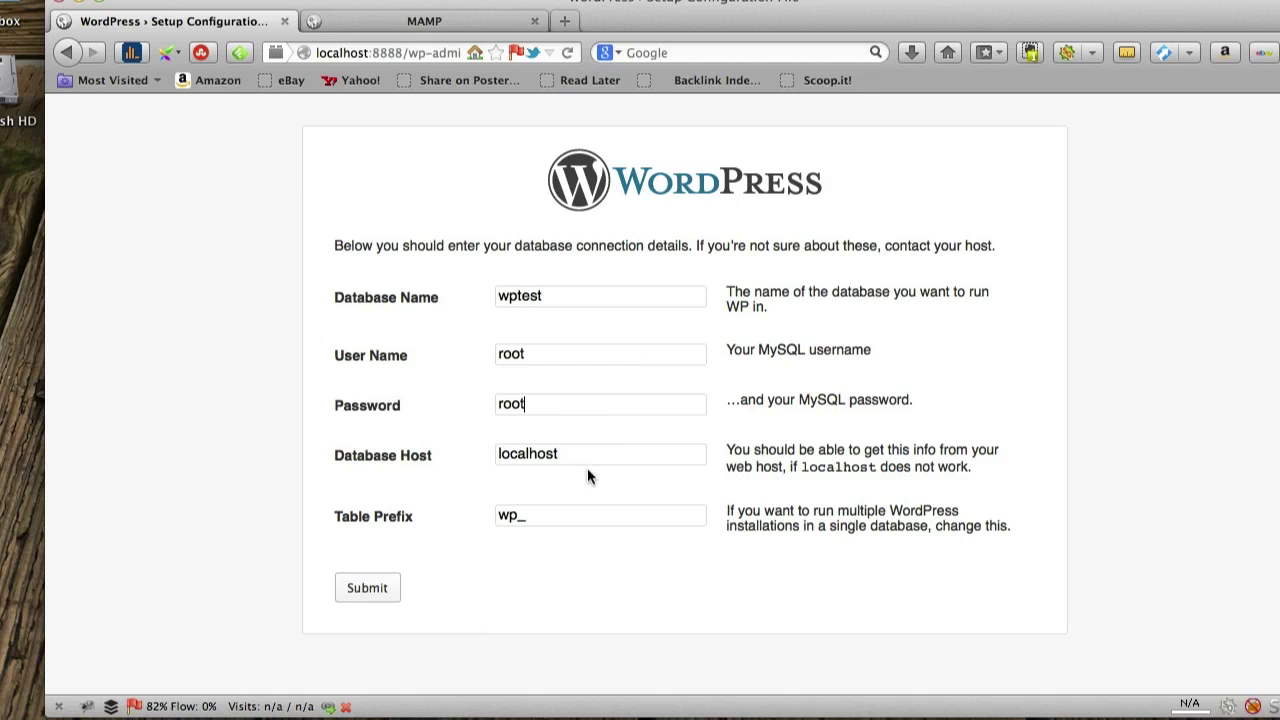
click(564, 521)
Edit the table prefix, trying 'myweb_', then restore it to wp_
key(Left)
key(Right)
text(myweb_)
click(524, 516)
key(BackSpace)
text(_)
click(580, 516)
key(BackSpace)
key(BackSpace)
key(BackSpace)
key(BackSpace)
key(BackSpace)
key(BackSpace)
Submit the database details and check the 'All right, sparky!' confirmation for wptest
click(363, 592)
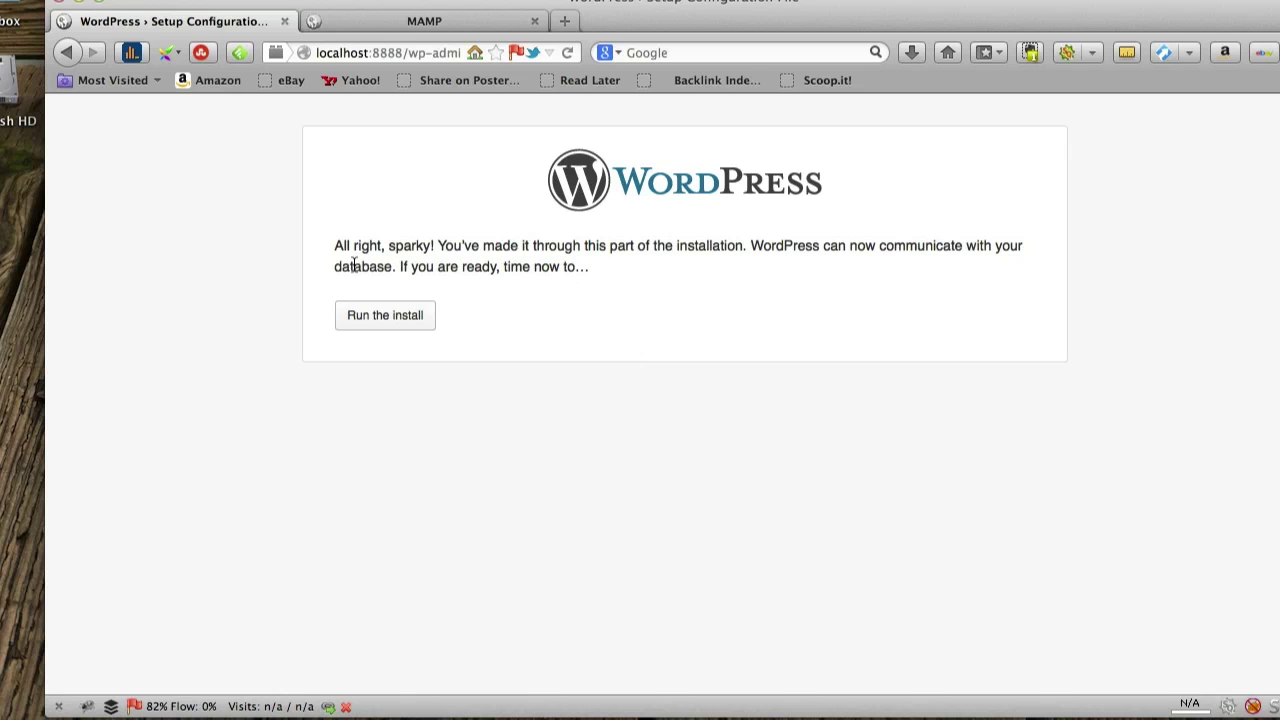
drag(332, 268, 391, 268)
click(575, 272)
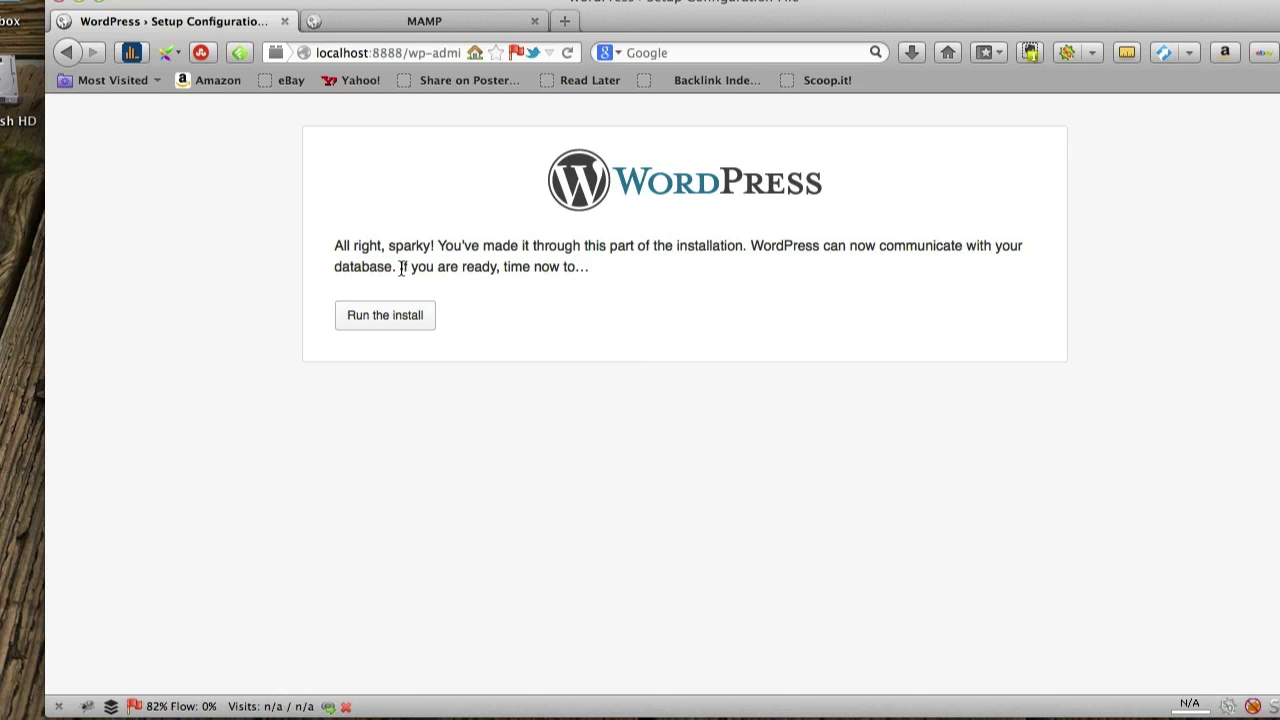